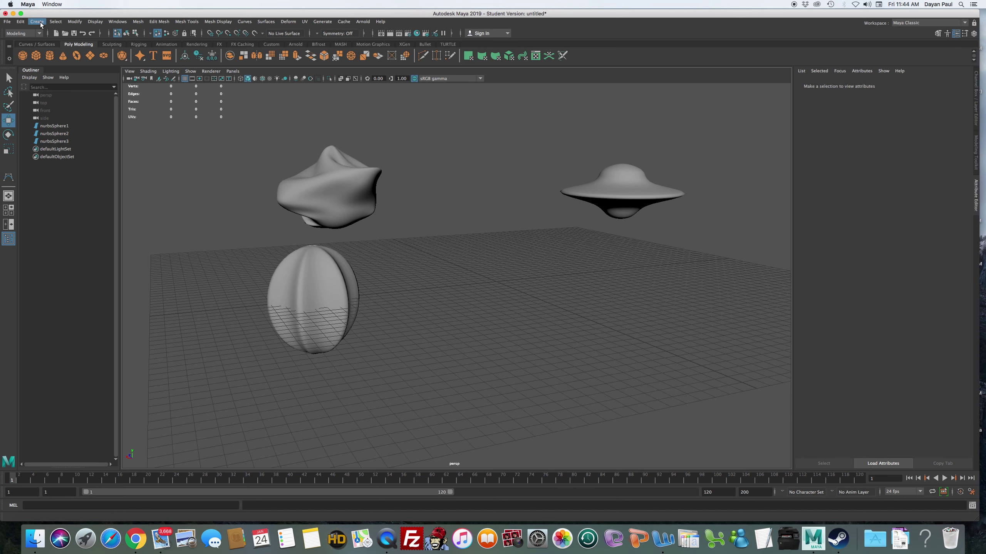
# Create a polygon sphere at the grid's center and scale it up uniformly to about 5.07.
pyautogui.moveTo(38, 48)
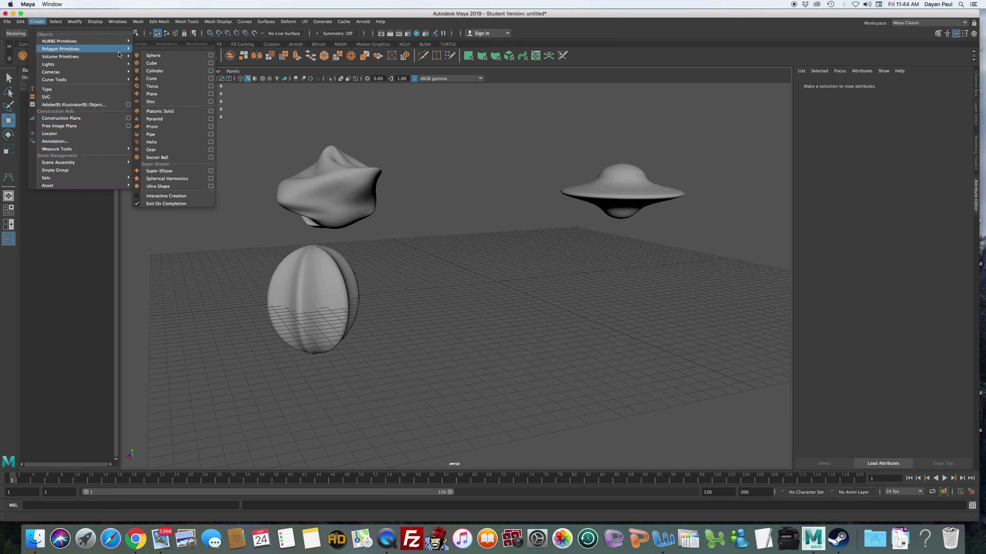
pyautogui.click(162, 57)
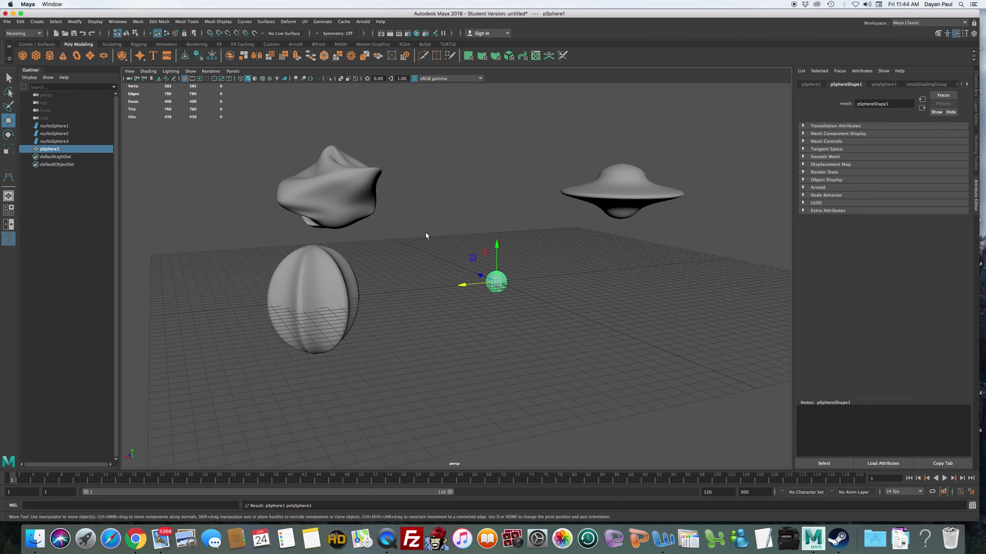
pyautogui.press('e')
pyautogui.press('r')
pyautogui.moveTo(497, 285); pyautogui.dragTo(570, 274)
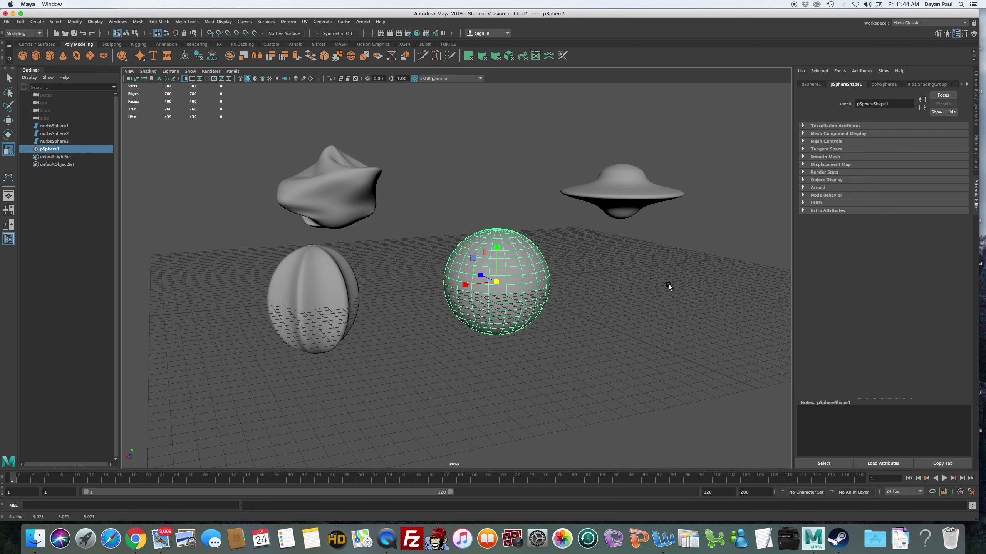
pyautogui.click(596, 294)
pyautogui.click(522, 255)
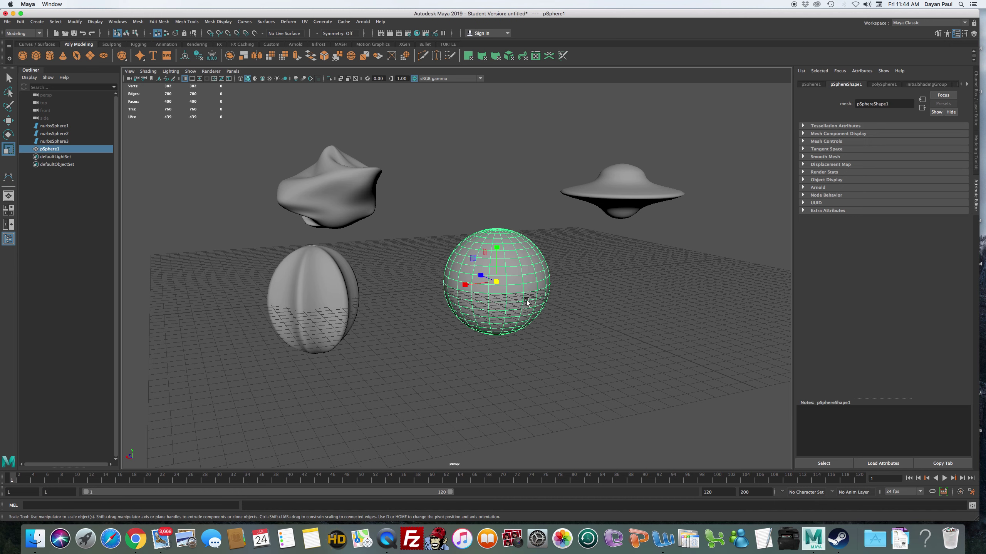
pyautogui.click(636, 271)
# Create a NURBS sphere, move it along X beside the polygon sphere and scale it up to a similar size.
pyautogui.click(20, 21)
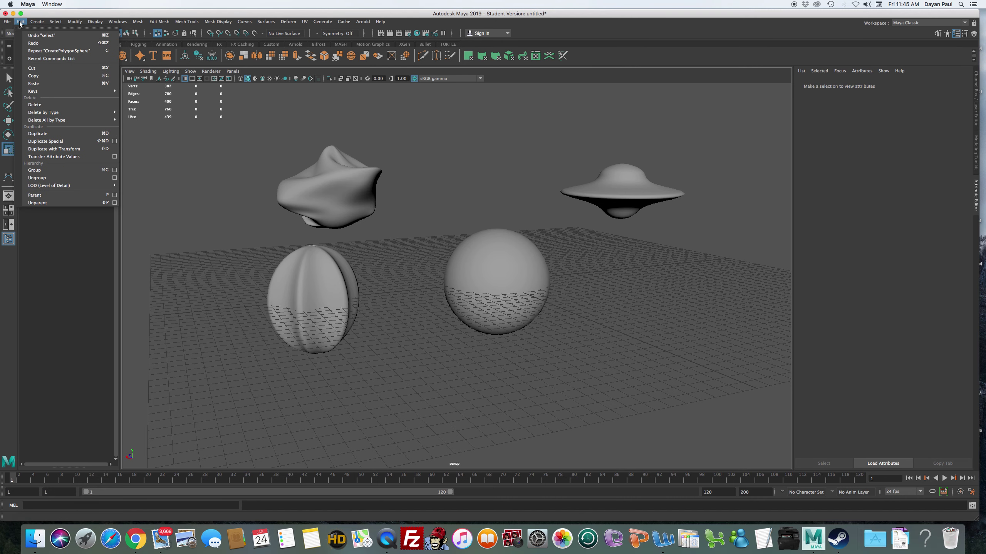
pyautogui.moveTo(37, 22)
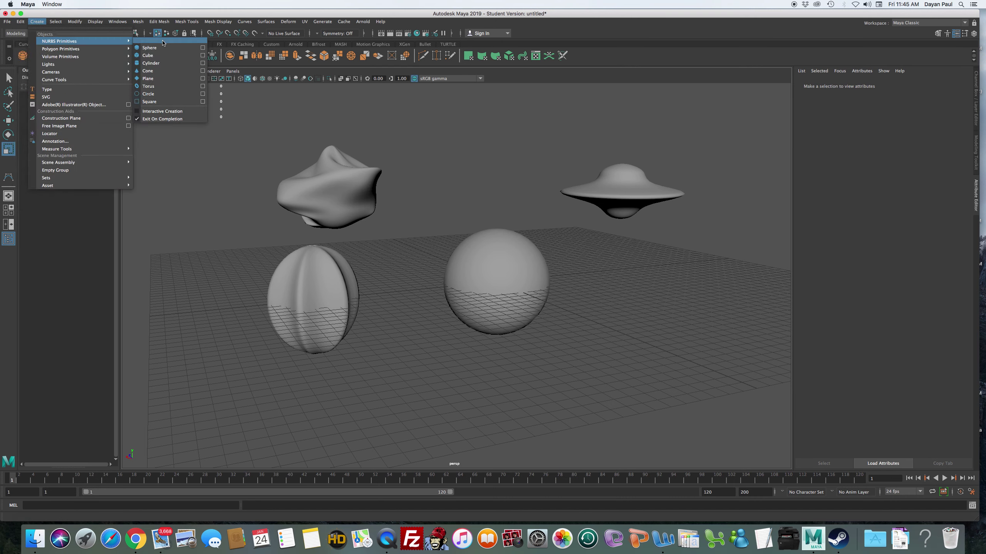
pyautogui.click(159, 47)
pyautogui.press('w')
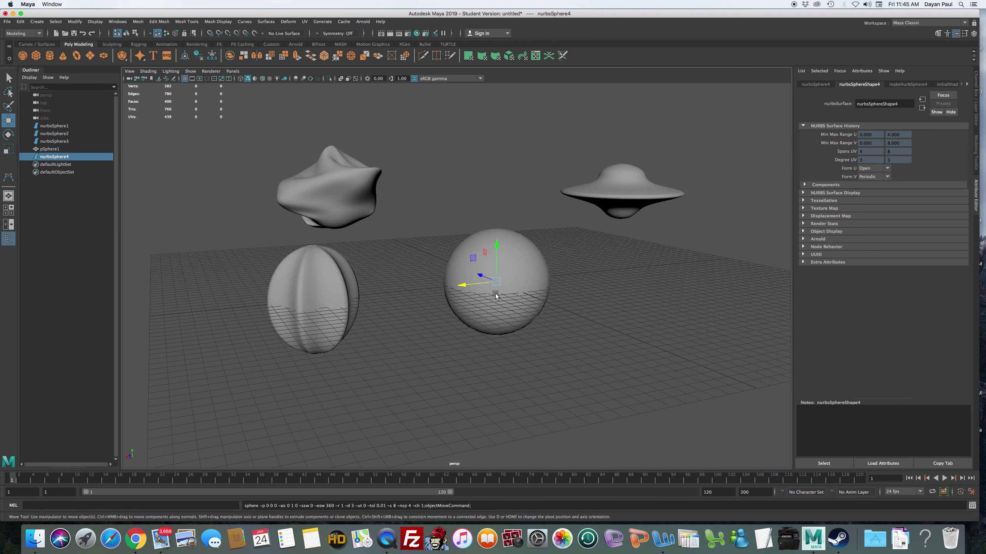
pyautogui.moveTo(461, 286); pyautogui.dragTo(683, 268)
pyautogui.press('r')
pyautogui.click(704, 307)
pyautogui.click(630, 265)
# Examine the two spheres up close and select the polygon sphere to inspect its wireframe.
pyautogui.keyDown('alt'); pyautogui.moveTo(630, 265); pyautogui.dragTo(759, 268, button='right'); pyautogui.keyUp('alt')
pyautogui.keyDown('alt'); pyautogui.moveTo(759, 269); pyautogui.dragTo(648, 279, button='middle'); pyautogui.keyUp('alt')
pyautogui.keyDown('alt'); pyautogui.moveTo(607, 284); pyautogui.dragTo(609, 279); pyautogui.keyUp('alt')
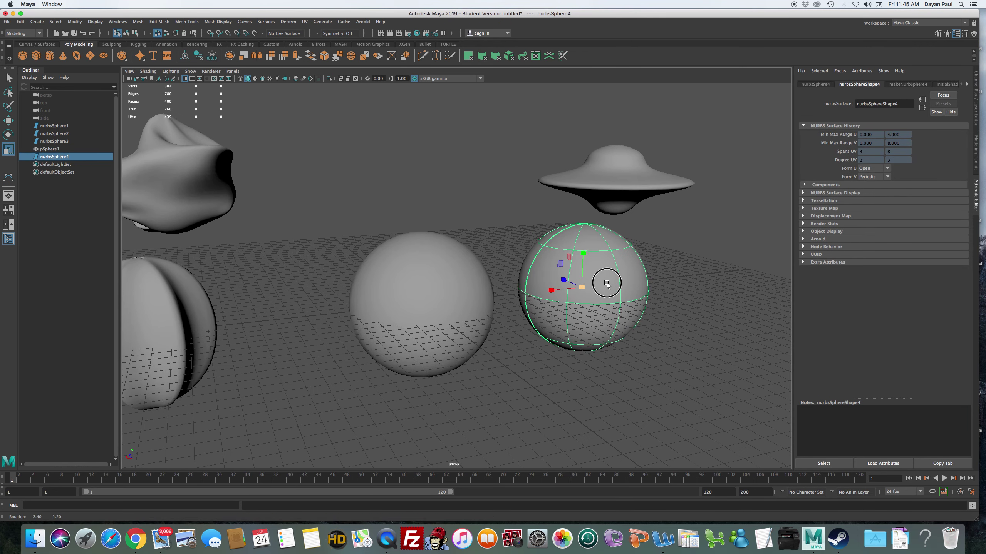
pyautogui.click(458, 297)
pyautogui.click(498, 254)
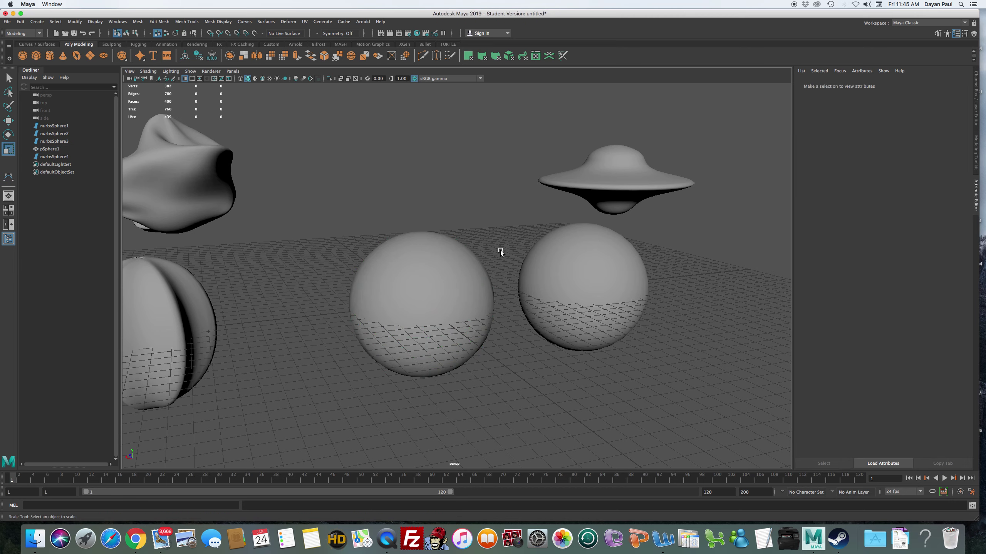
pyautogui.keyDown('alt'); pyautogui.moveTo(438, 307); pyautogui.dragTo(602, 250, button='right'); pyautogui.keyUp('alt')
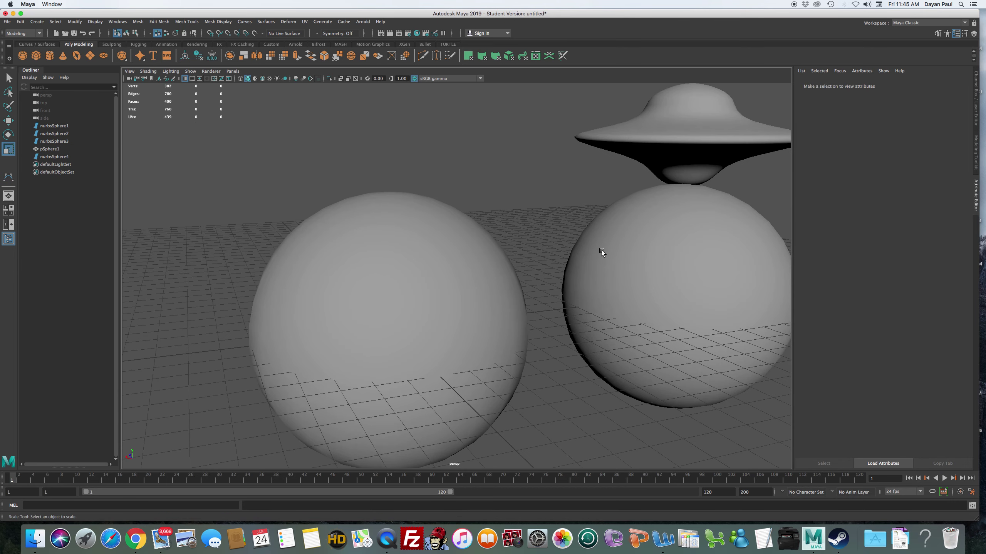
pyautogui.click(422, 225)
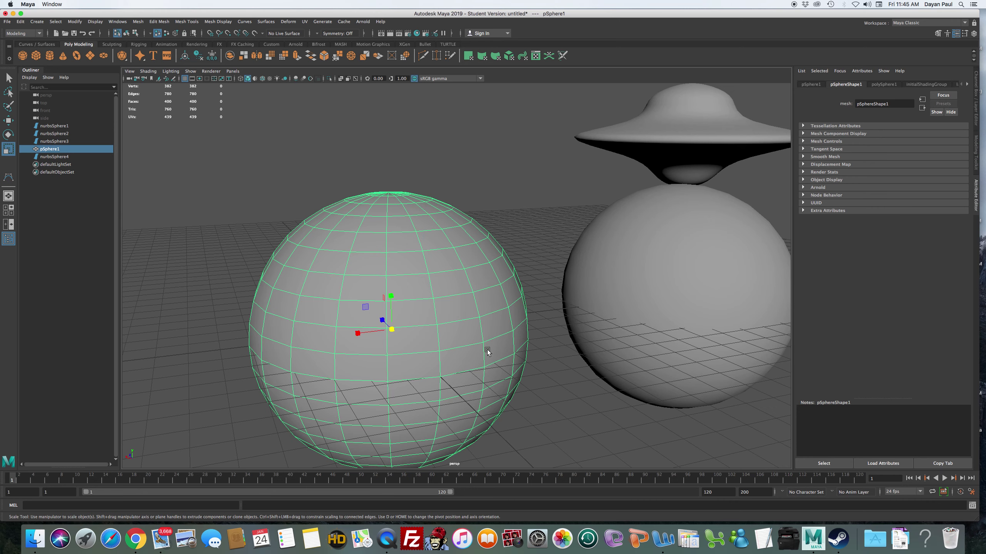
# Move the NURBS sphere farther from the polygon sphere, to about -15.1 along X.
pyautogui.click(708, 261)
pyautogui.keyDown('alt'); pyautogui.moveTo(750, 272); pyautogui.dragTo(639, 293, button='right'); pyautogui.keyUp('alt')
pyautogui.moveTo(626, 291)
pyautogui.mouseDown()
pyautogui.moveTo(649, 286)
pyautogui.moveTo(612, 290)
pyautogui.moveTo(633, 289)
pyautogui.mouseUp()
pyautogui.press('e')
pyautogui.press('w')
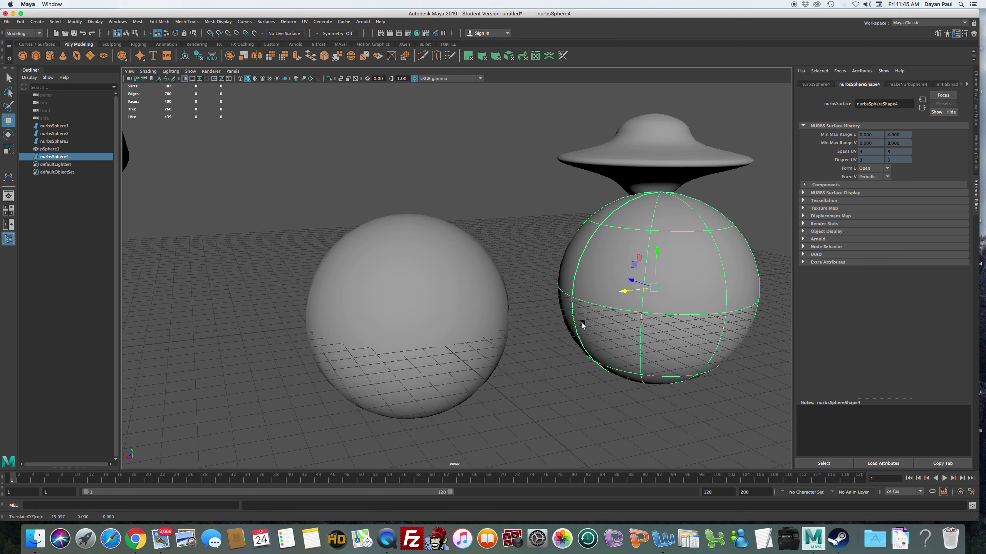
# Select the polygon and NURBS spheres alternately to compare their wireframe density.
pyautogui.click(487, 300)
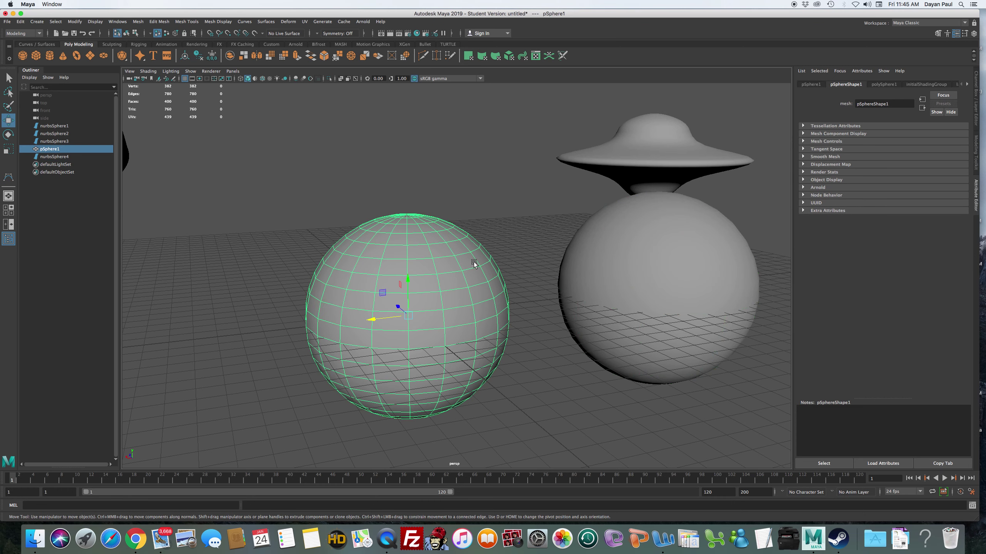
pyautogui.click(507, 220)
pyautogui.click(653, 234)
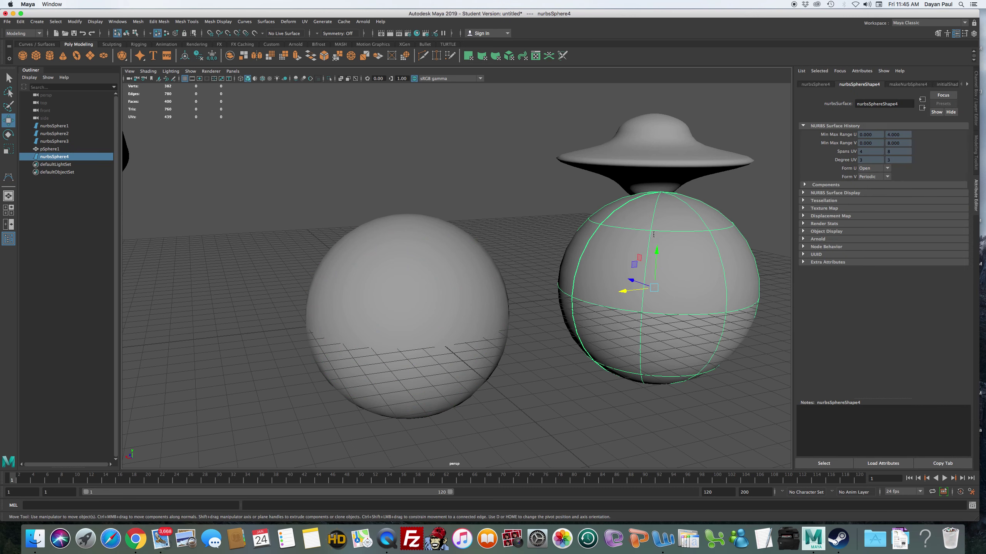
pyautogui.click(458, 337)
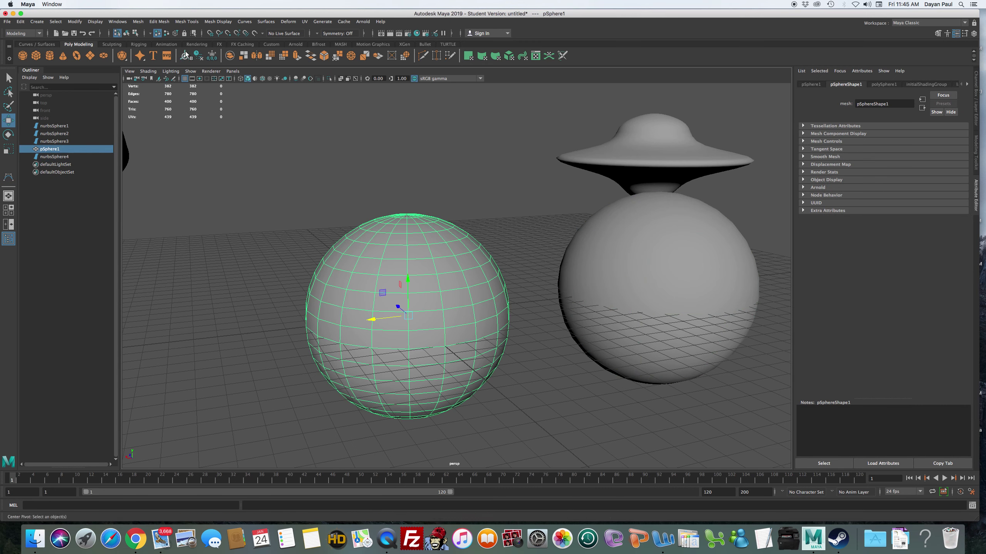
pyautogui.click(611, 241)
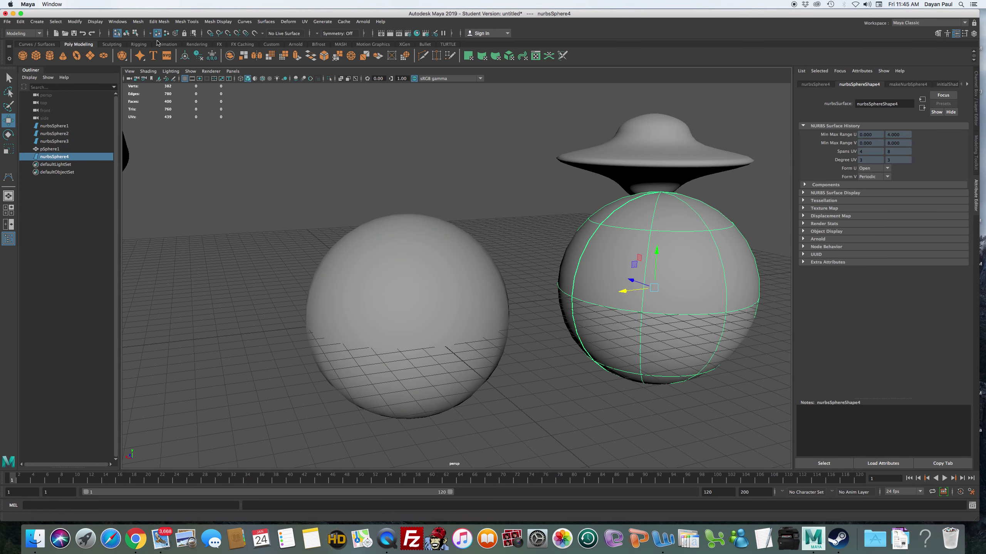
# Switch to component selection with hulls hidden and shift one control vertex on the NURBS sphere's side facing the polygon sphere.
pyautogui.click(135, 34)
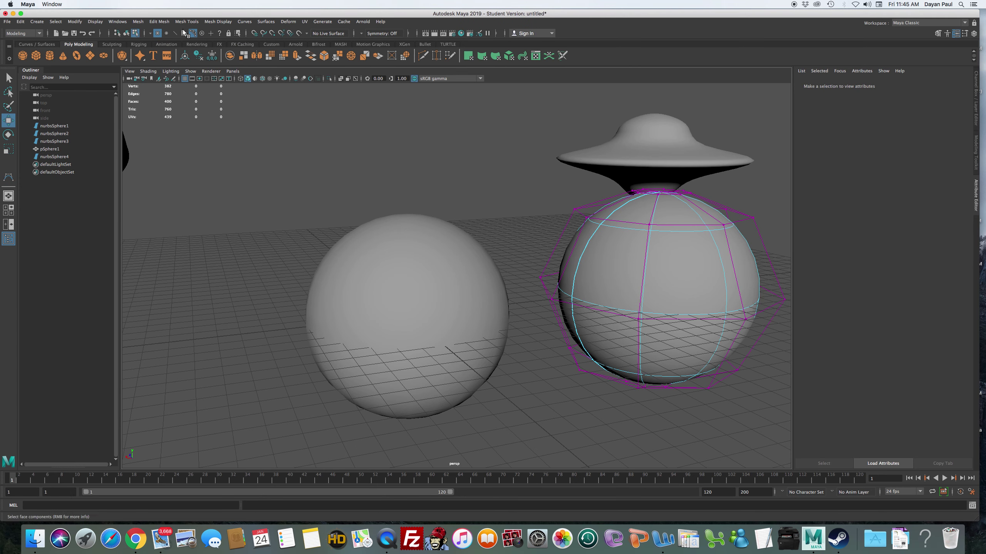
pyautogui.click(191, 34)
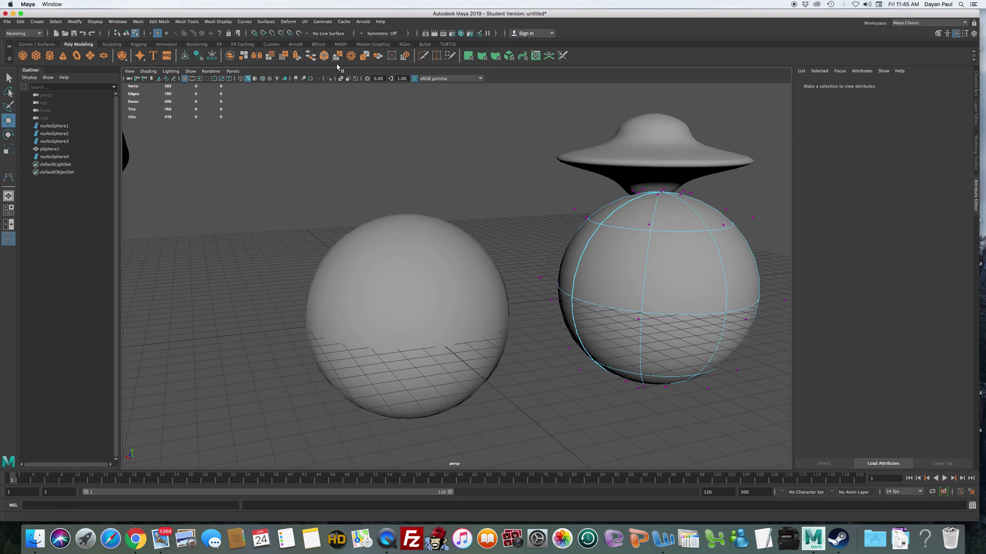
pyautogui.moveTo(532, 268); pyautogui.dragTo(497, 282)
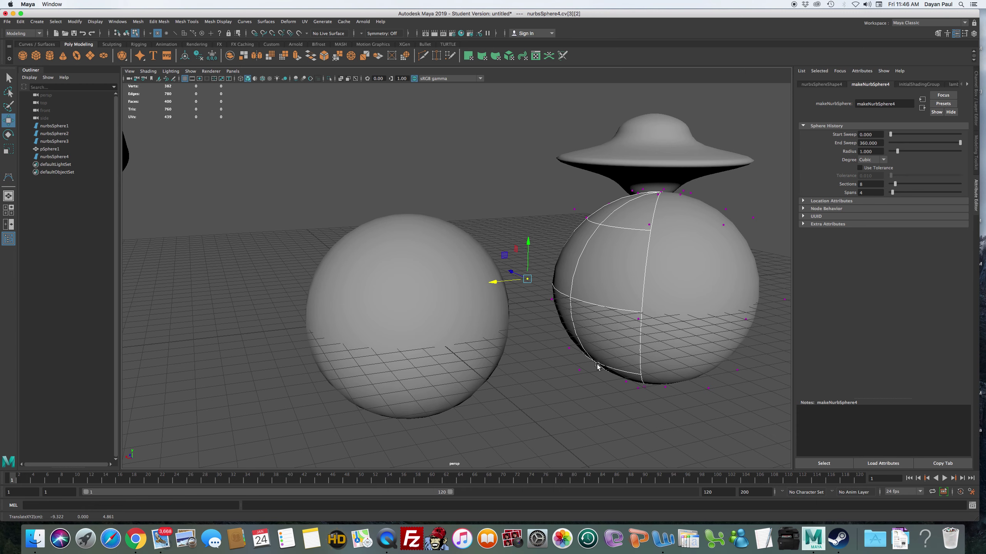
pyautogui.moveTo(507, 282); pyautogui.dragTo(523, 281)
# Pull a single vertex on the polygon sphere's upper side outward into a spike and move it back to the surface.
pyautogui.click(443, 271)
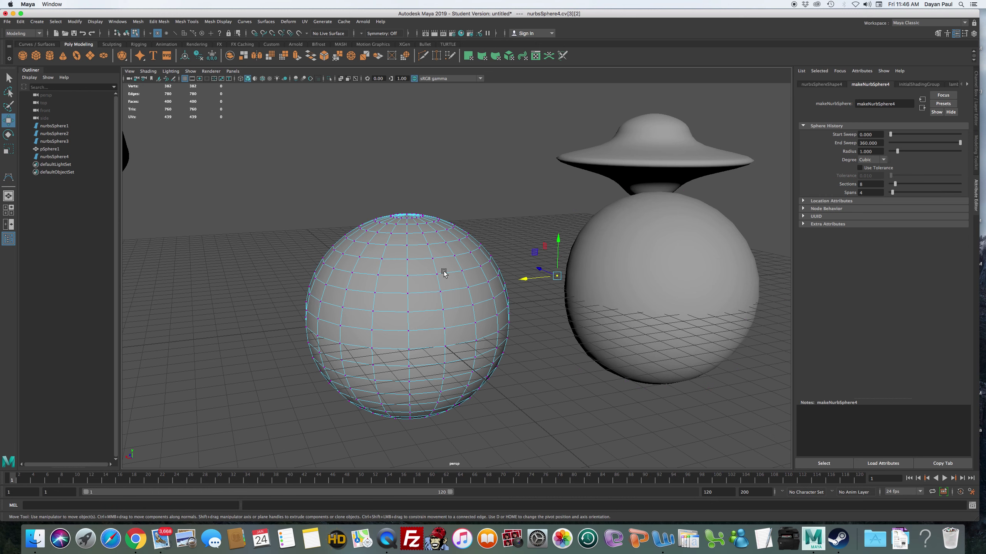
pyautogui.click(479, 248)
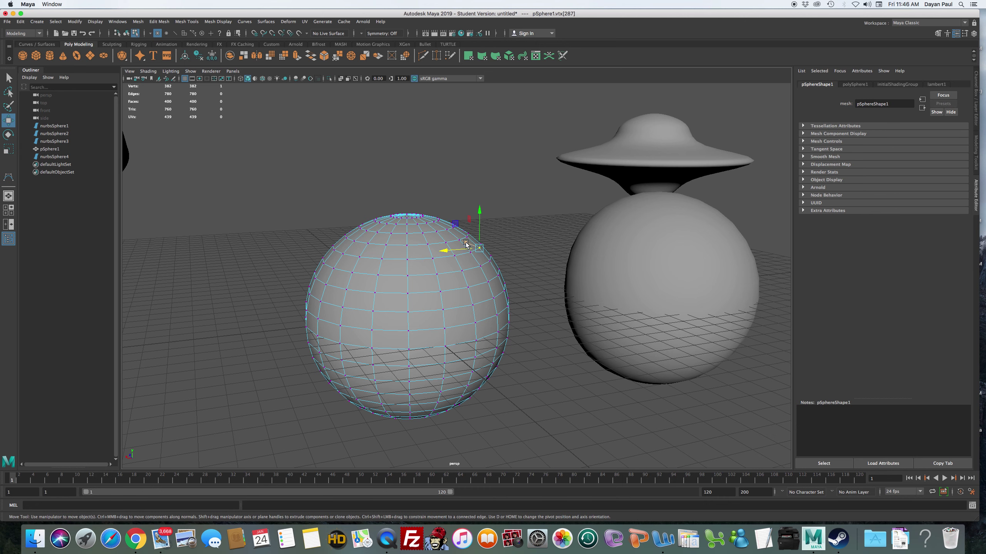
pyautogui.moveTo(444, 249); pyautogui.dragTo(492, 245)
pyautogui.moveTo(527, 210); pyautogui.dragTo(461, 238)
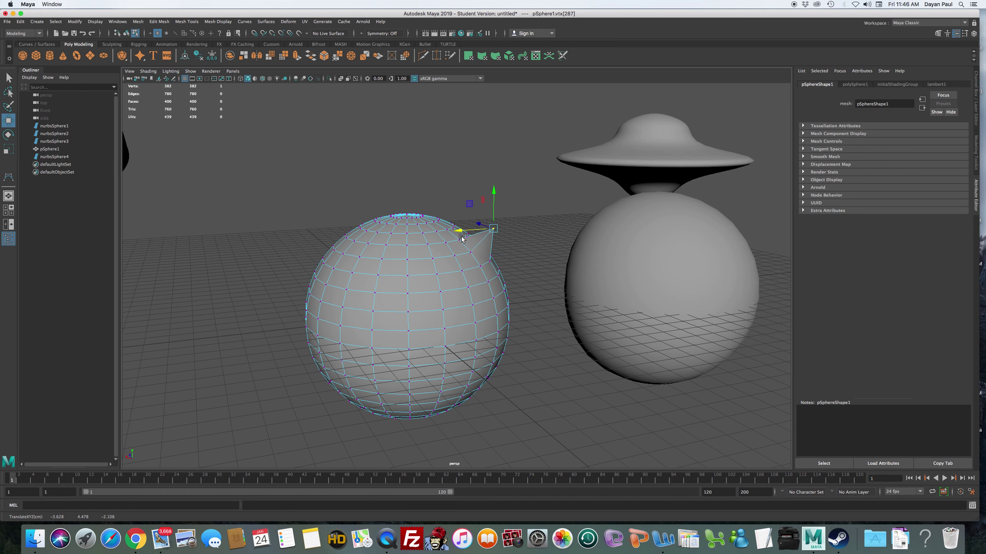
pyautogui.moveTo(499, 190); pyautogui.dragTo(495, 210)
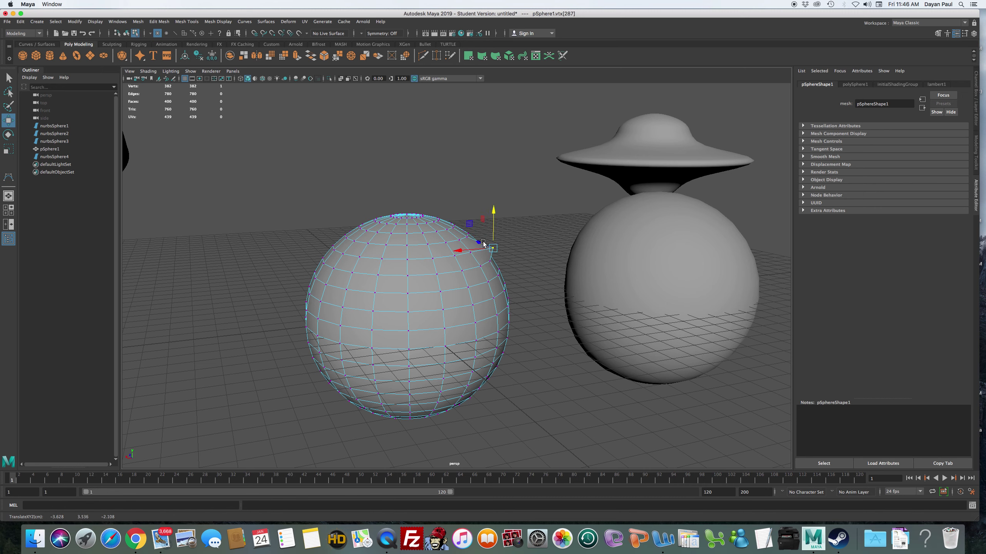
pyautogui.moveTo(464, 252); pyautogui.dragTo(452, 255)
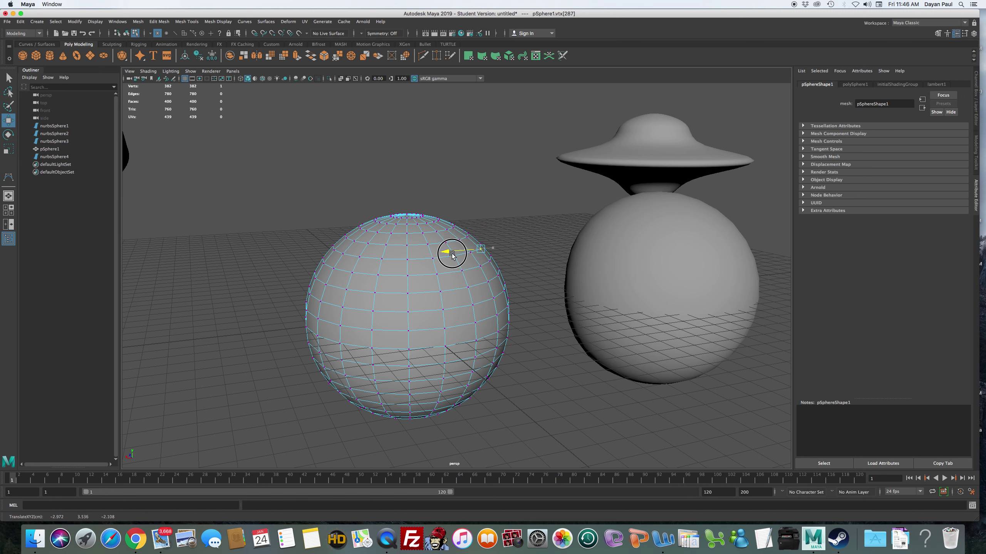
# Try pulling a group of vertices on the polygon sphere's upper side outward along X, and undo the move.
pyautogui.moveTo(297, 229); pyautogui.dragTo(346, 278)
pyautogui.moveTo(292, 264); pyautogui.dragTo(265, 272)
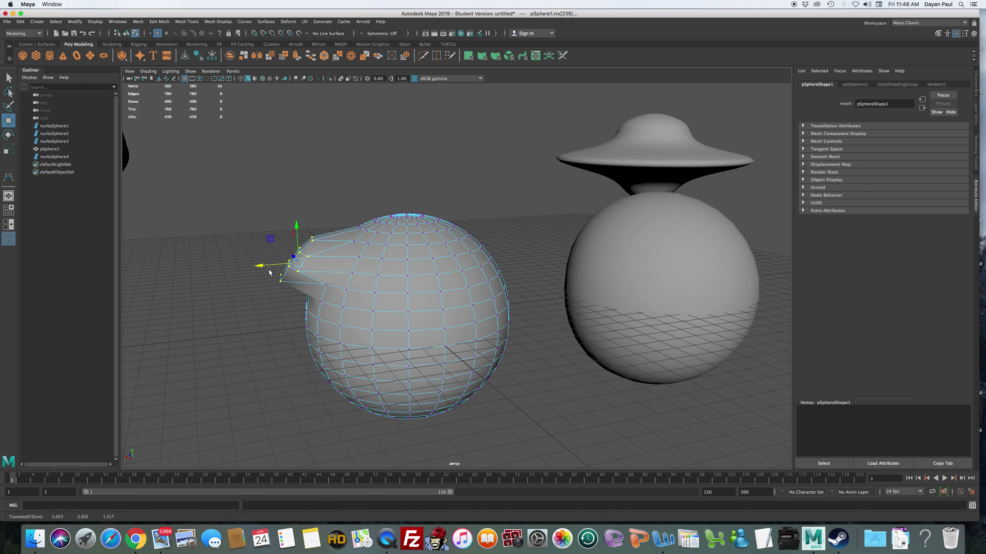
pyautogui.press('z')
pyautogui.press('z')
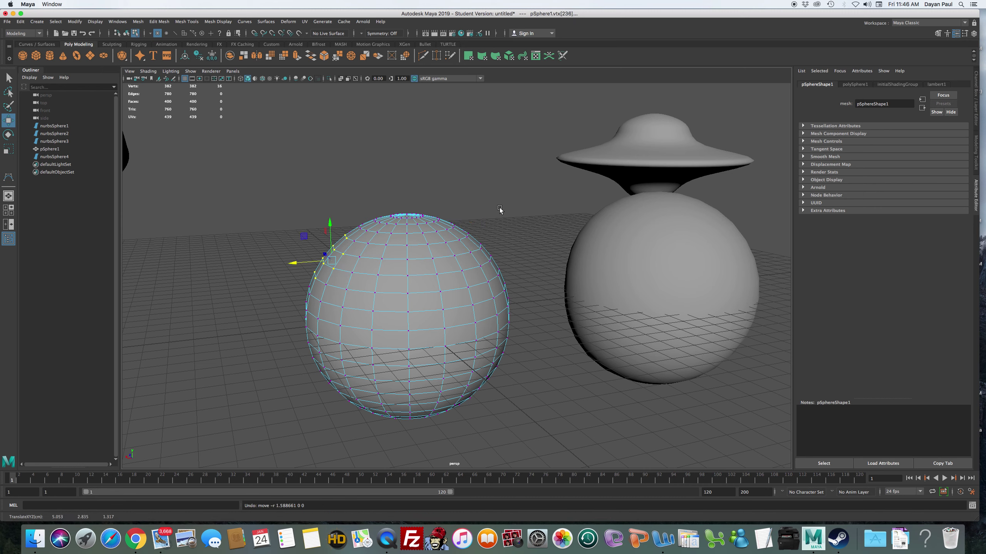
# Return to object selection and set the NURBS sphere's display smoothness to rough.
pyautogui.click(117, 33)
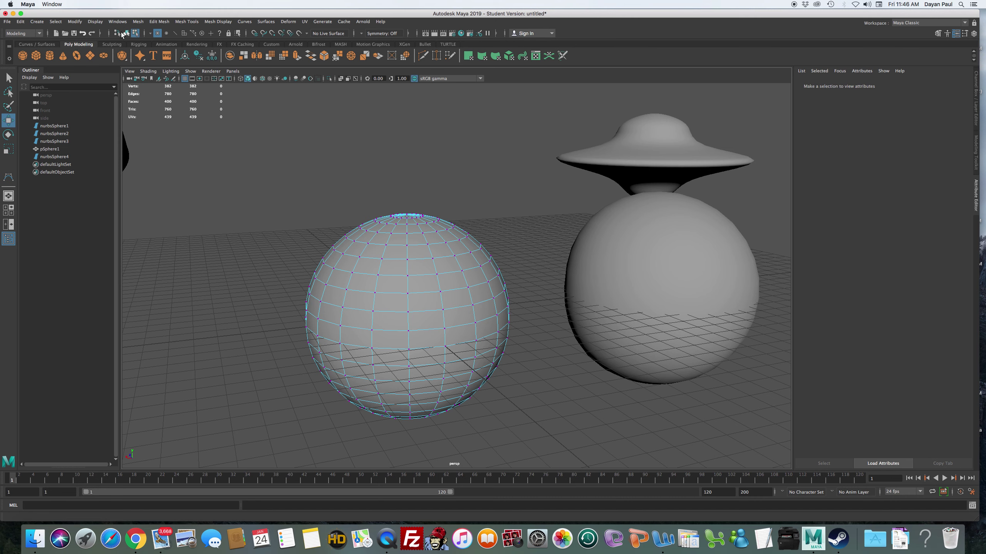
pyautogui.click(659, 267)
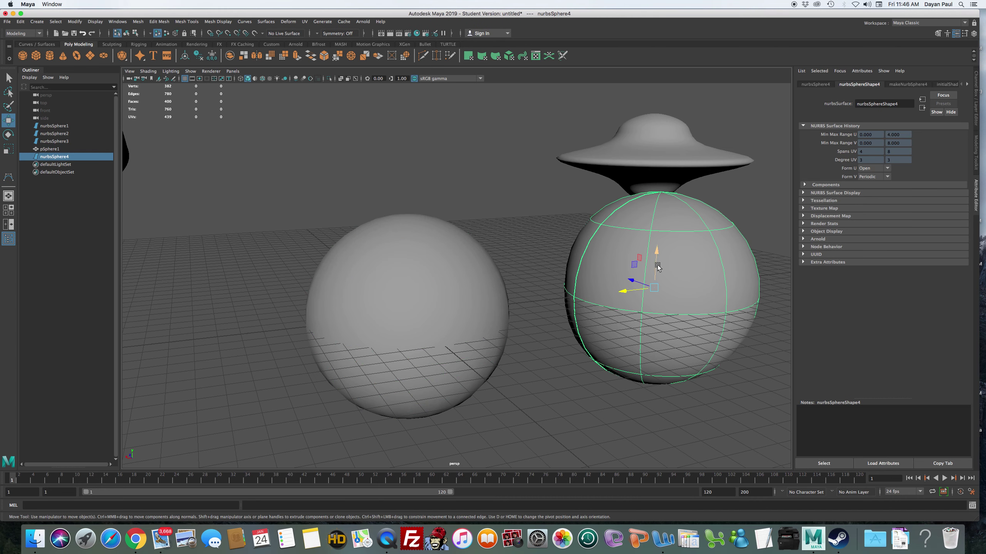
pyautogui.press('1')
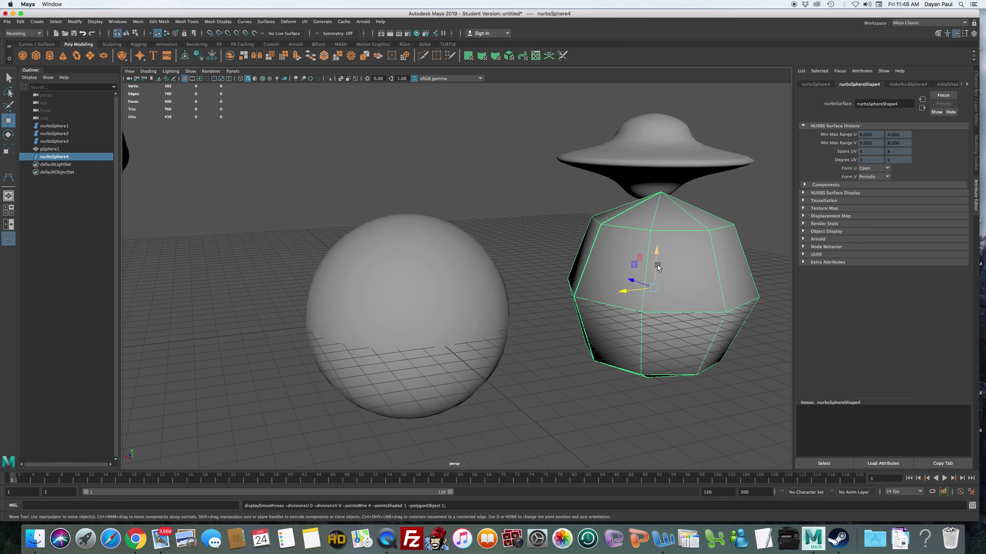
pyautogui.click(572, 196)
pyautogui.click(656, 247)
# Try applying the rough display smoothness to the polygon sphere and deselect it.
pyautogui.click(379, 328)
pyautogui.press('1')
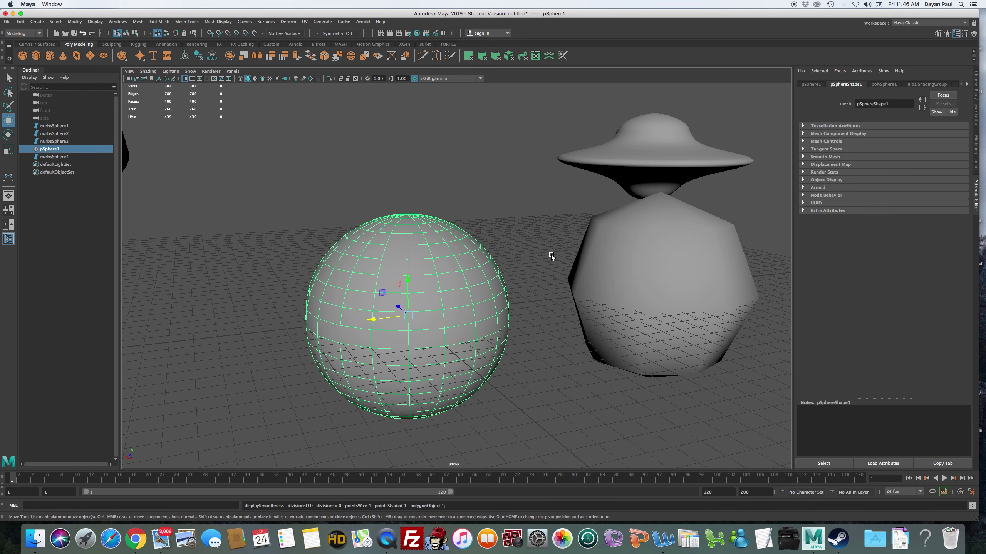
pyautogui.click(510, 258)
pyautogui.click(391, 347)
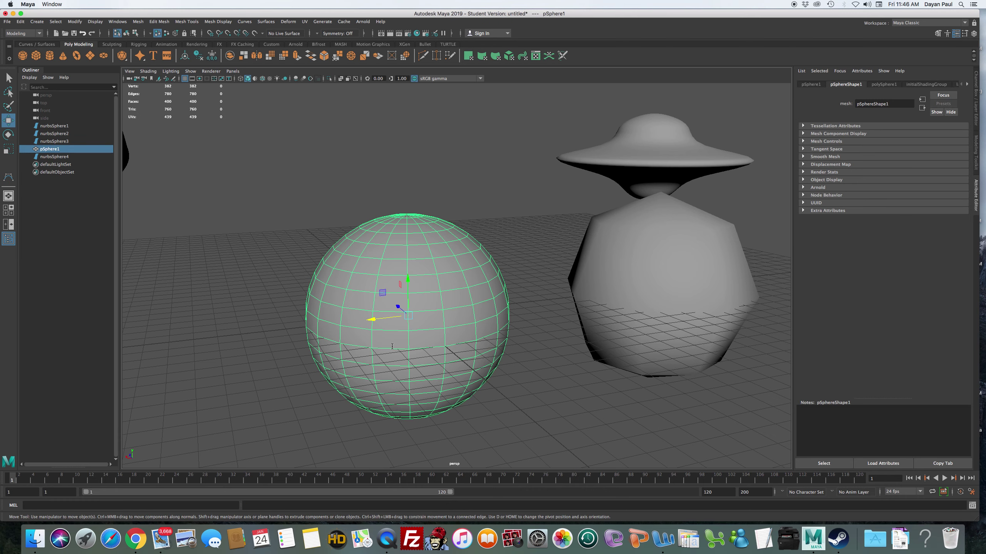
pyautogui.click(523, 183)
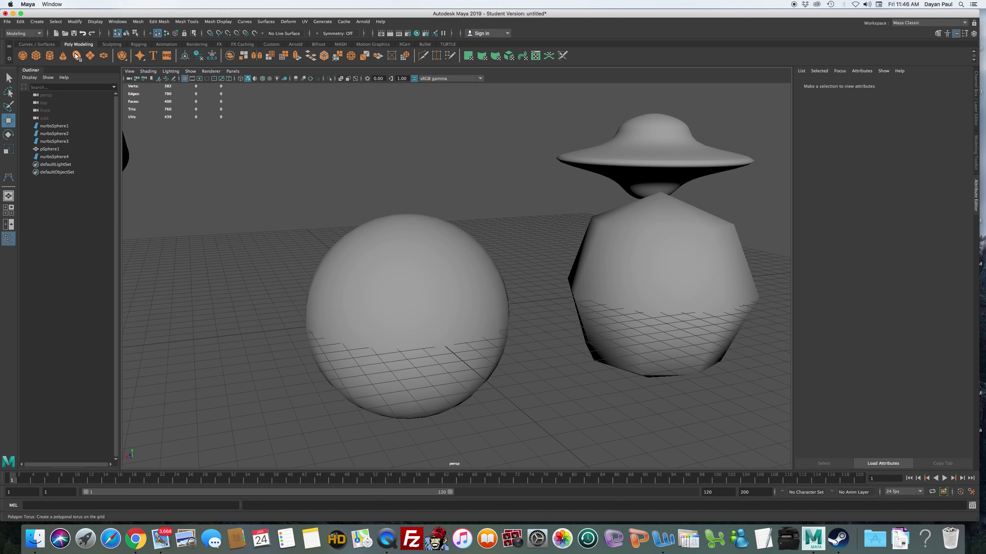
# Create a polygon cube primitive in the scene.
pyautogui.click(42, 26)
pyautogui.click(21, 23)
pyautogui.moveTo(44, 24)
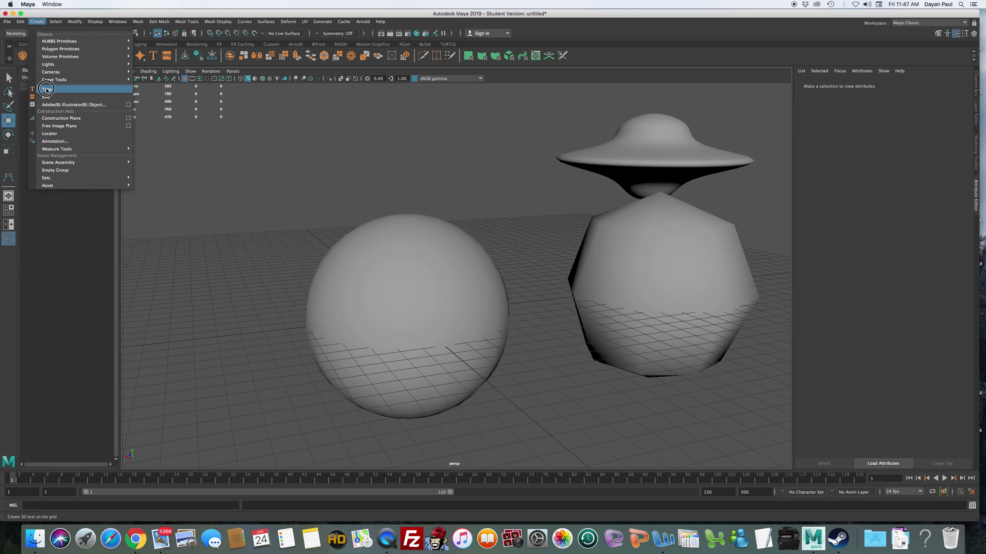
pyautogui.moveTo(58, 50)
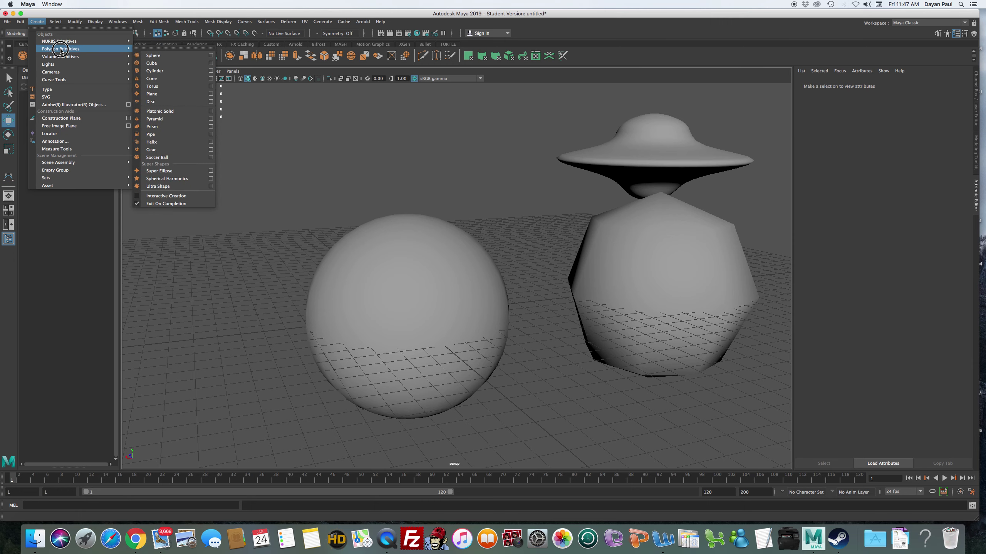
pyautogui.moveTo(108, 57)
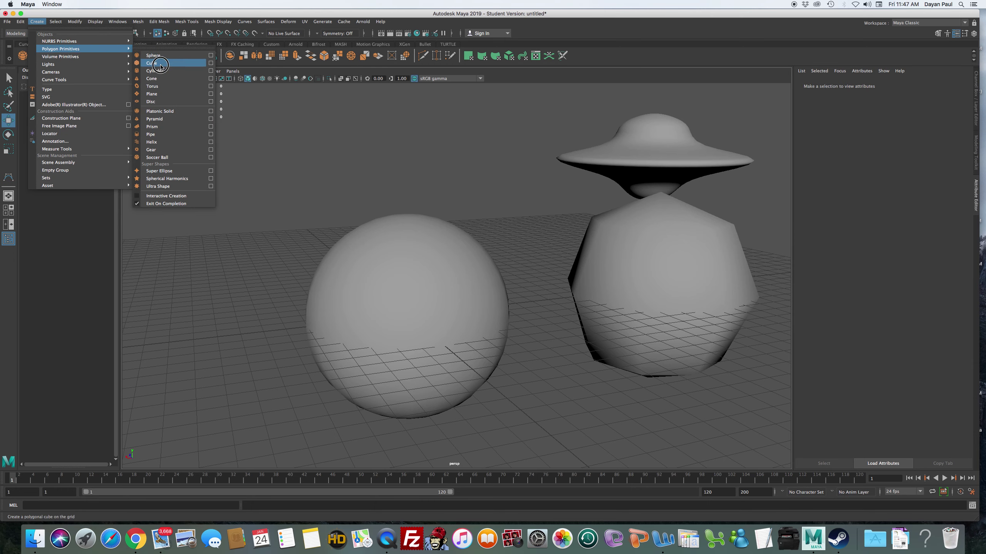
pyautogui.click(152, 63)
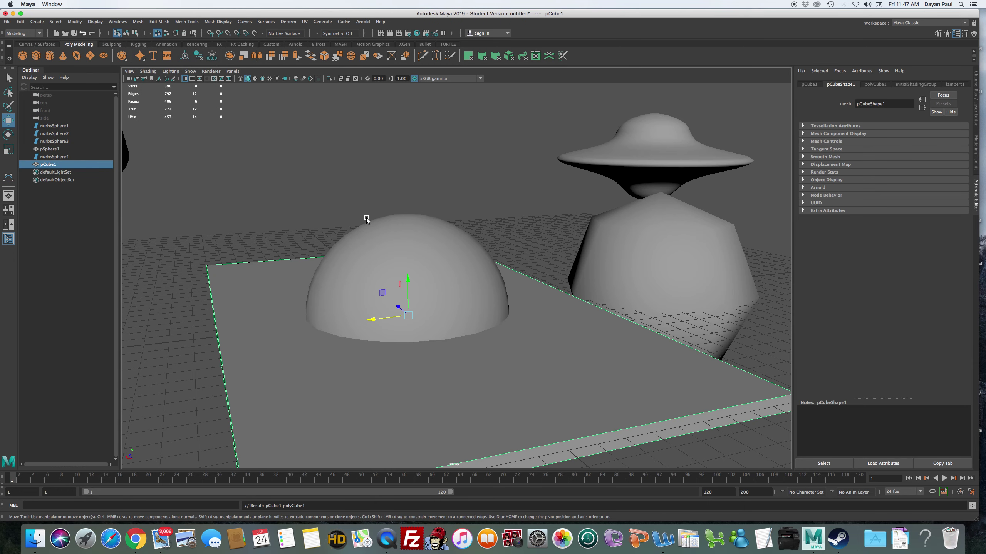
# Scale the slab-shaped cube down to a compact block and raise it above the polygon sphere.
pyautogui.press('r')
pyautogui.moveTo(409, 281); pyautogui.dragTo(408, 339)
pyautogui.hotkey('ctrl', 'z')
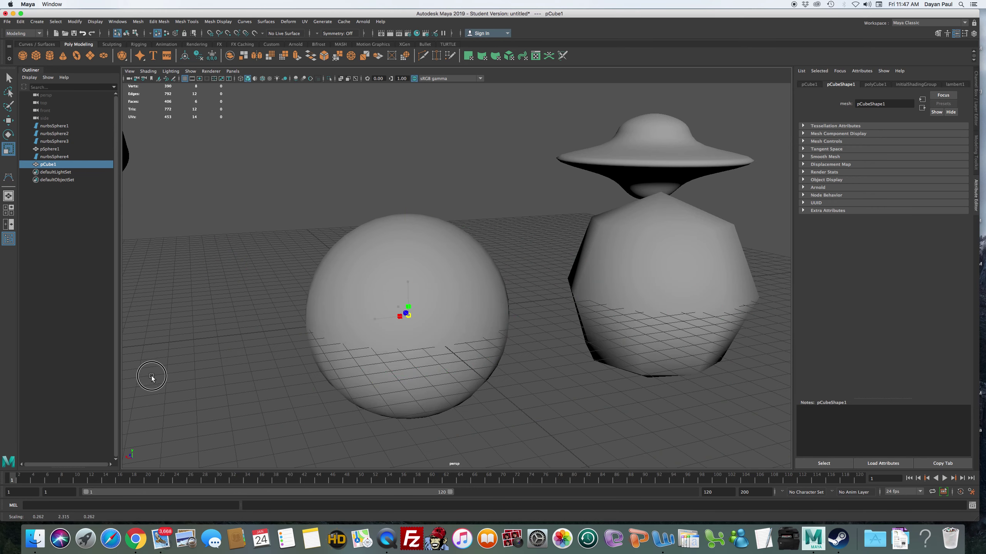
pyautogui.press('w')
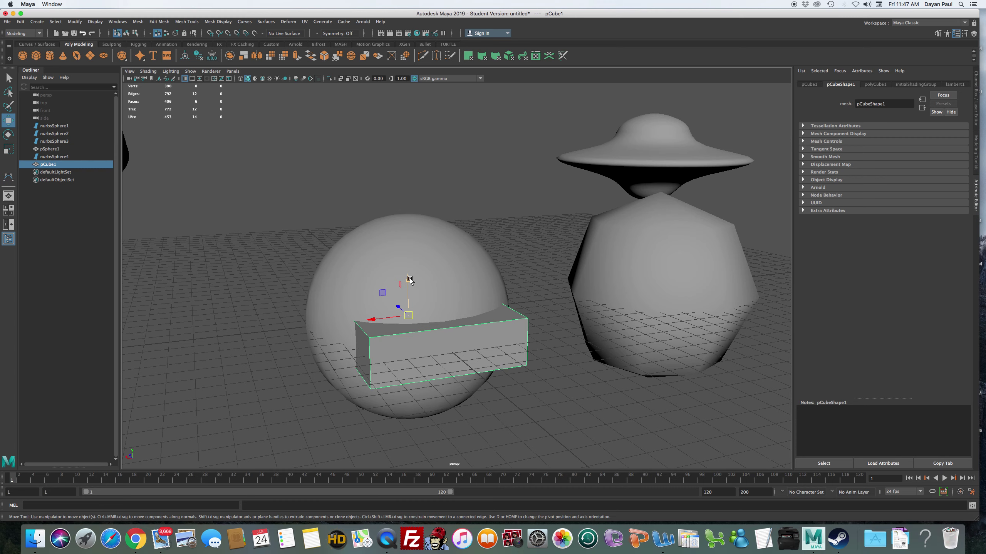
pyautogui.moveTo(407, 280); pyautogui.dragTo(405, 149)
# Rescale the raised block into a small, roughly even cube hovering above the polygon sphere.
pyautogui.press('e')
pyautogui.press('r')
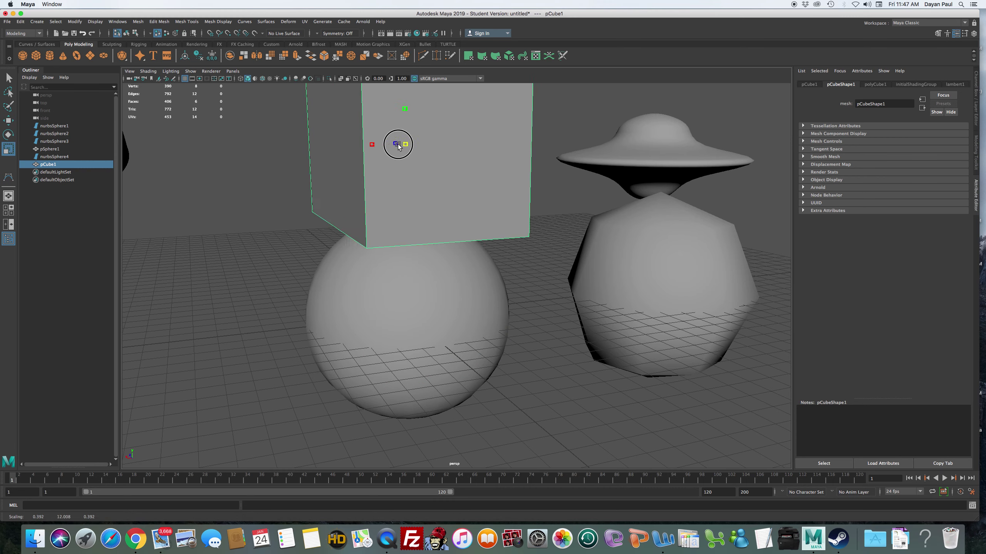
pyautogui.hotkey('ctrl', 'z')
pyautogui.hotkey('ctrl', 'z')
pyautogui.hotkey('ctrl', 'z')
pyautogui.hotkey('ctrl', 'z')
pyautogui.keyDown('alt'); pyautogui.moveTo(453, 209); pyautogui.dragTo(402, 211); pyautogui.keyUp('alt')
pyautogui.click(446, 209)
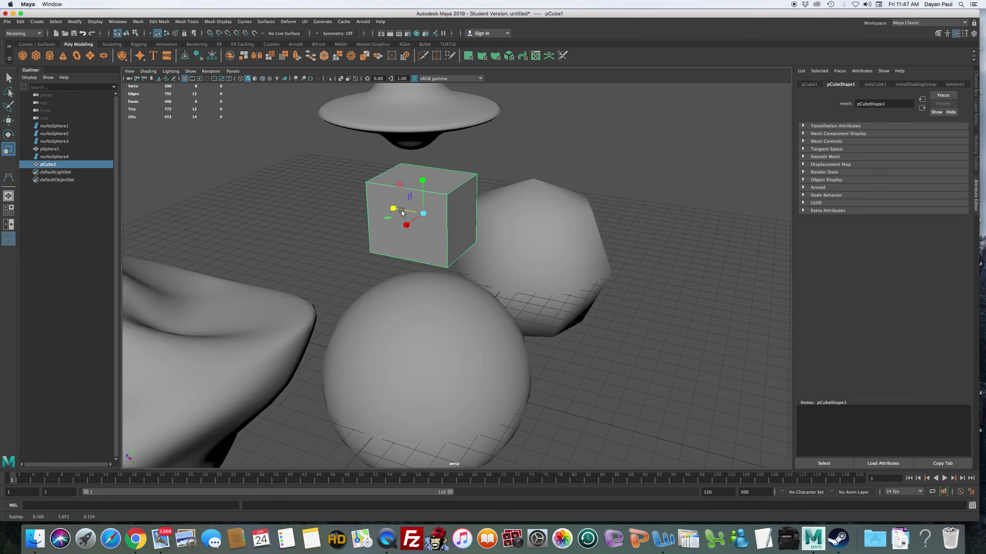
# Preview the cube with smooth mesh display, and return it to its unsmoothed display.
pyautogui.press('1')
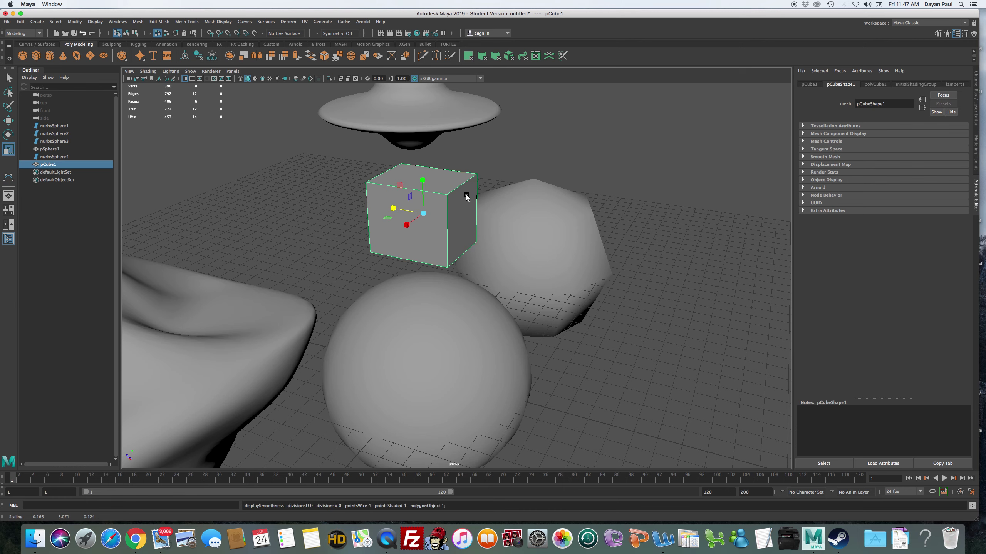
pyautogui.press('2')
pyautogui.press('3')
pyautogui.click(465, 166)
pyautogui.click(436, 210)
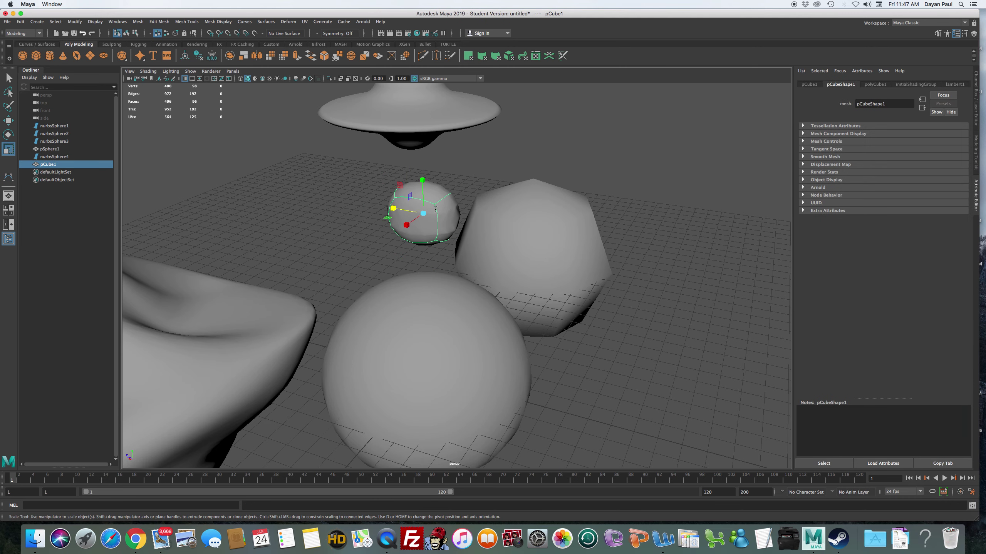
pyautogui.click(461, 181)
pyautogui.click(432, 231)
pyautogui.press('1')
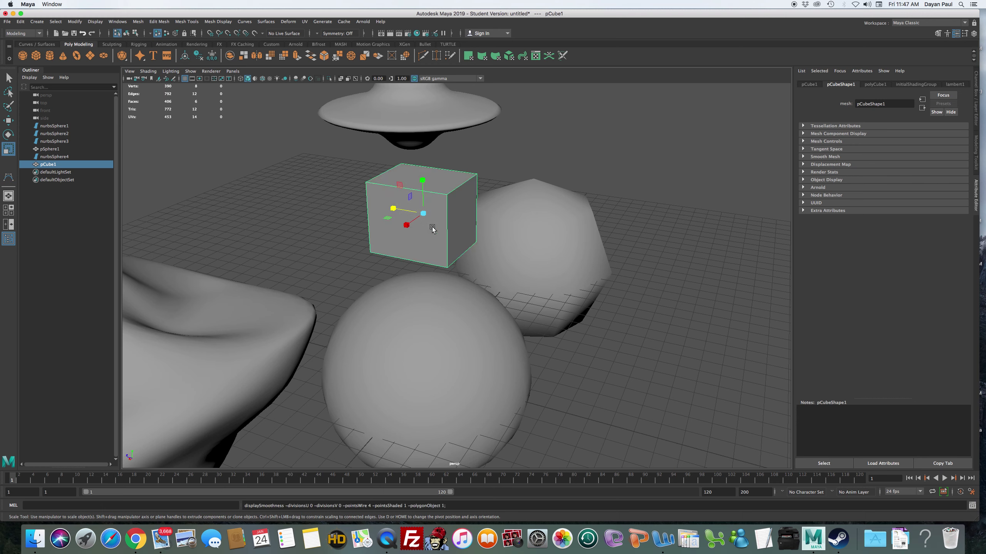
# Step the NURBS sphere's display smoothness from rough up to fine, and deselect it.
pyautogui.click(641, 185)
pyautogui.keyDown('alt'); pyautogui.moveTo(475, 339); pyautogui.dragTo(542, 283); pyautogui.keyUp('alt')
pyautogui.click(544, 282)
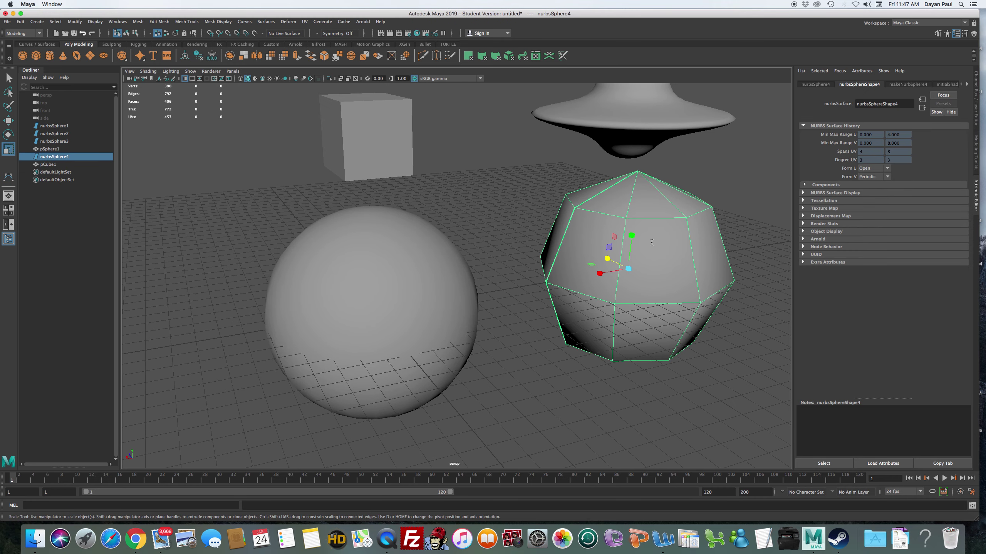
pyautogui.press('1')
pyautogui.press('3')
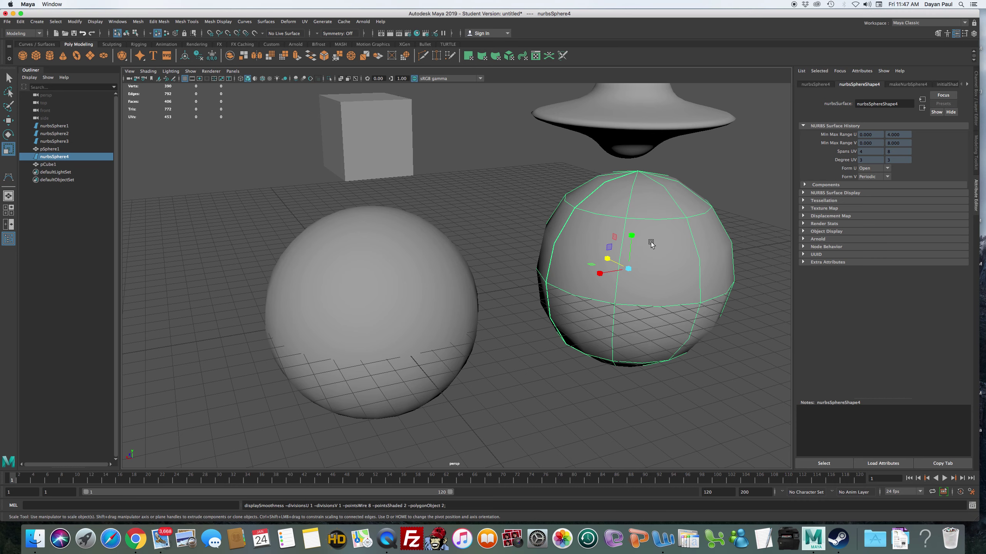
pyautogui.click(652, 242)
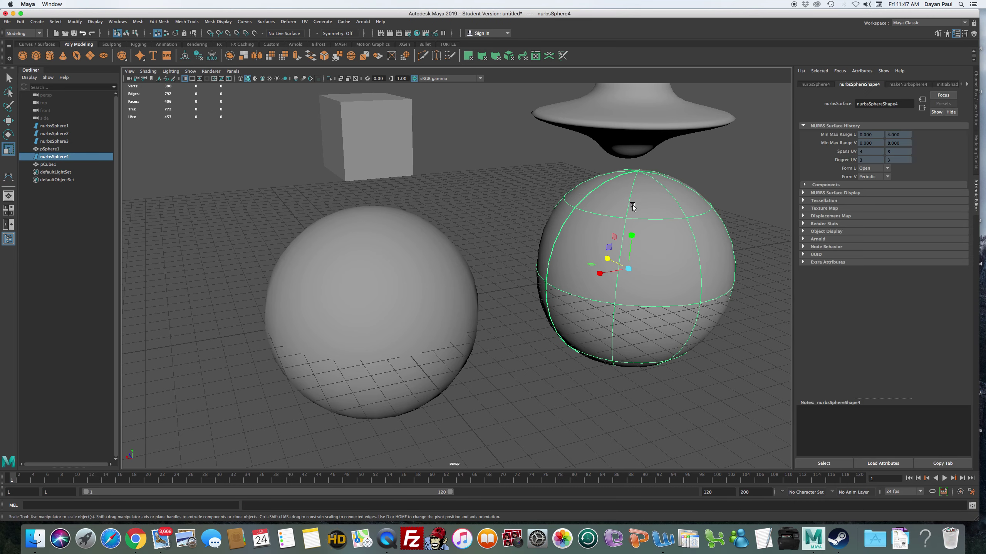
pyautogui.keyDown('alt'); pyautogui.moveTo(625, 291); pyautogui.dragTo(572, 229); pyautogui.keyUp('alt')
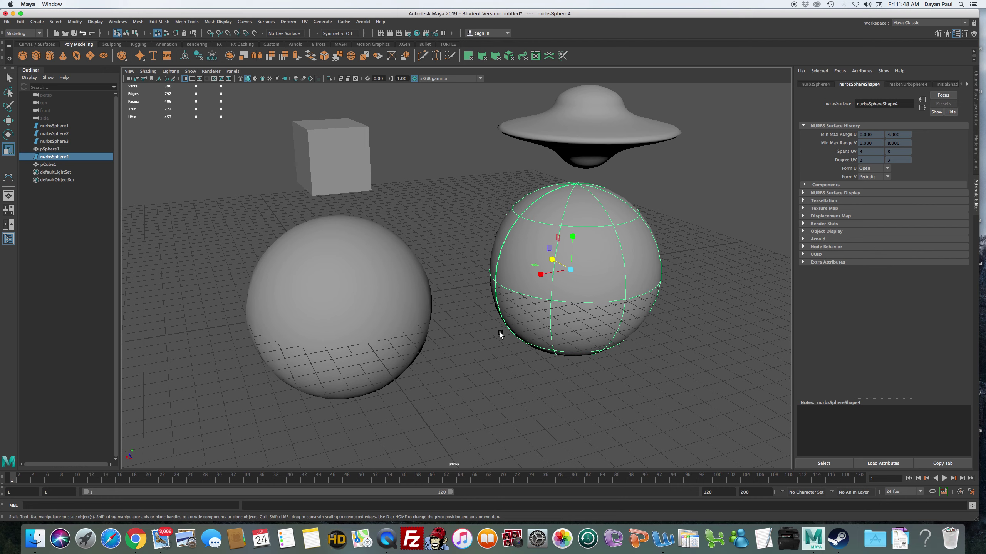
pyautogui.click(487, 339)
# Compare the wireframes of the polygon and NURBS spheres, and switch the polygon sphere to face selection.
pyautogui.click(376, 315)
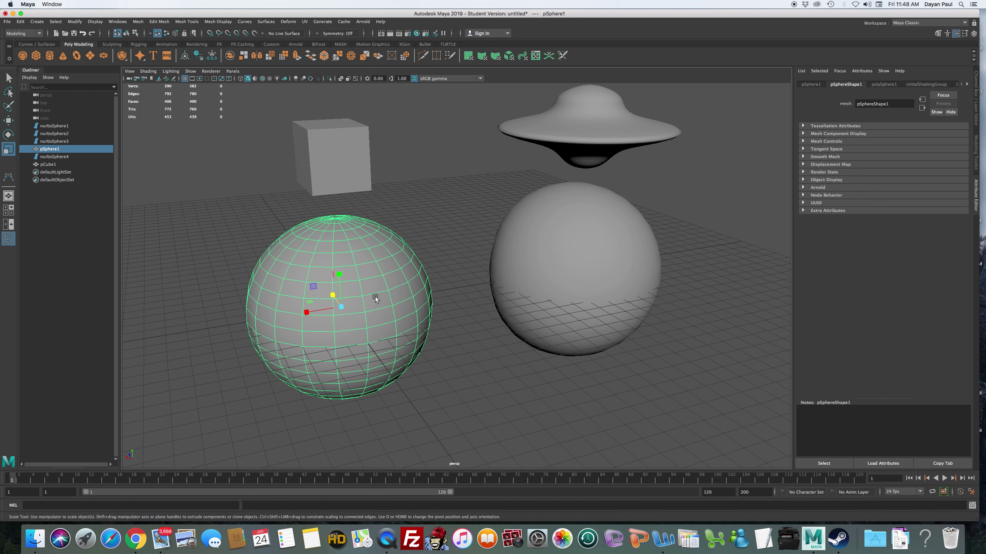
pyautogui.moveTo(364, 299); pyautogui.dragTo(364, 328, button='right')
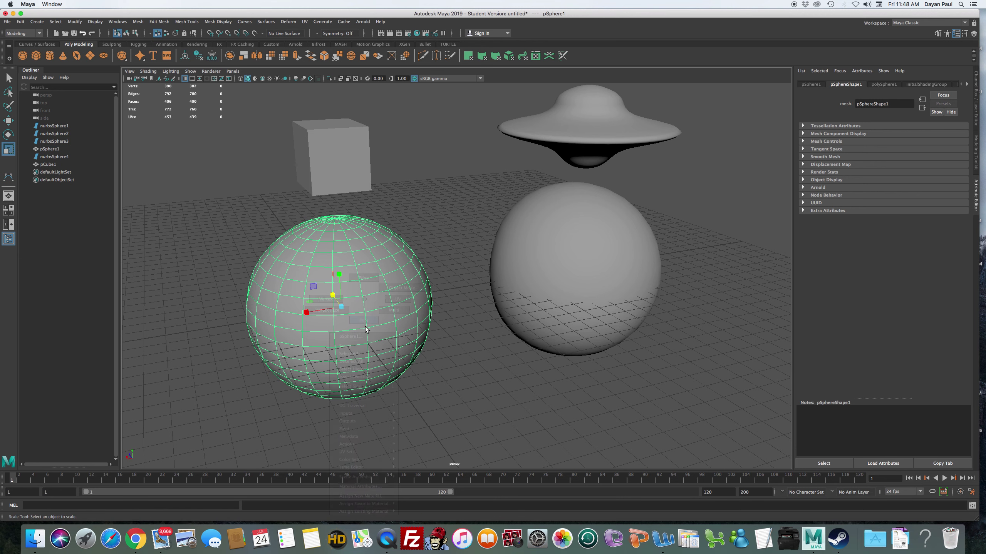
pyautogui.click(603, 246)
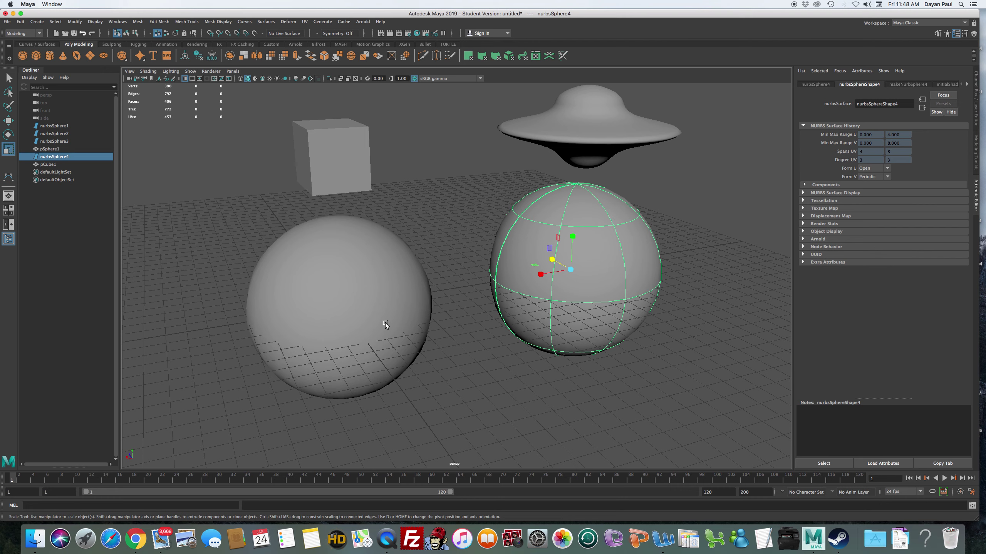
pyautogui.click(364, 315)
pyautogui.rightClick(378, 294)
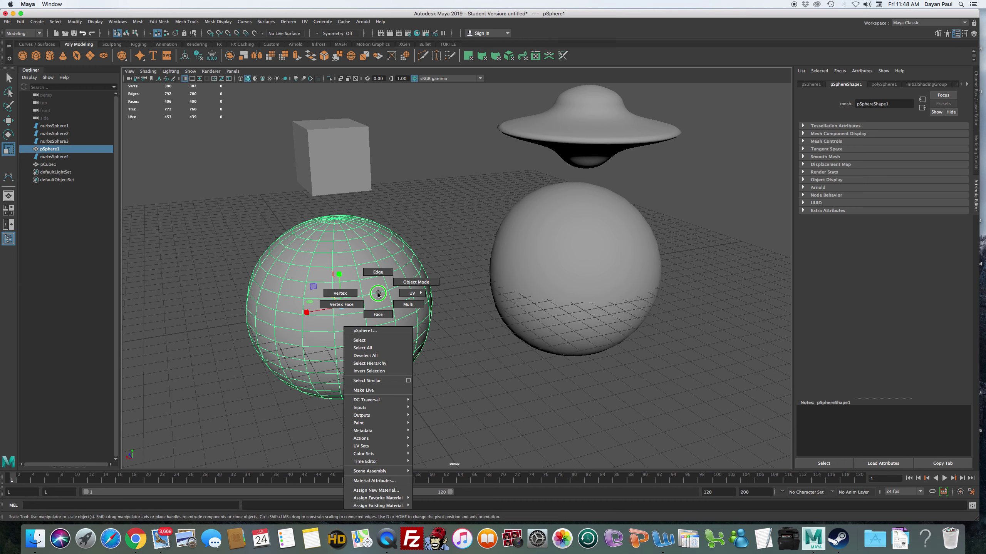
pyautogui.moveTo(365, 193); pyautogui.dragTo(366, 194, button='right')
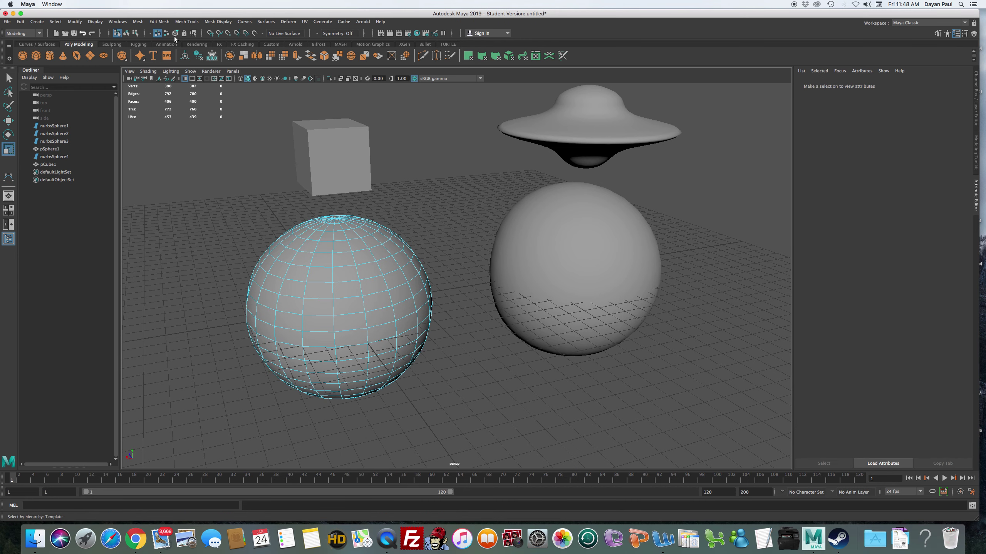
pyautogui.click(136, 33)
pyautogui.moveTo(339, 306)
pyautogui.mouseDown(button='right')
pyautogui.moveTo(341, 334)
pyautogui.moveTo(345, 318)
pyautogui.mouseUp(button='right')
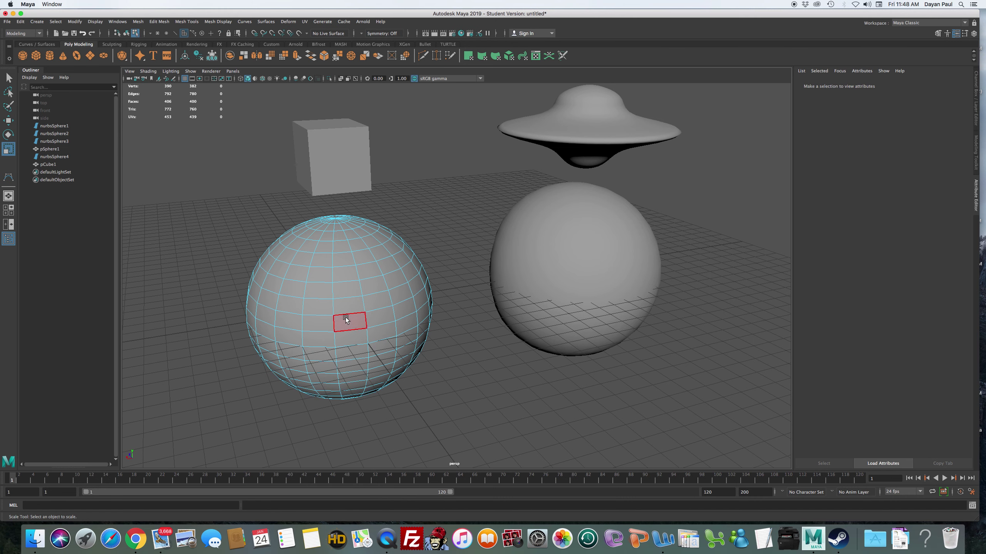
# Try pulling a single face out of the polygon sphere's upper side, and undo the move.
pyautogui.click(343, 304)
pyautogui.press('w')
pyautogui.moveTo(329, 344)
pyautogui.keyDown('alt'); pyautogui.mouseDown()
pyautogui.moveTo(311, 352)
pyautogui.moveTo(347, 346)
pyautogui.mouseUp(); pyautogui.keyUp('alt')
pyautogui.keyDown('shift'); pyautogui.moveTo(472, 275); pyautogui.dragTo(516, 317); pyautogui.keyUp('shift')
pyautogui.hotkey('ctrl', 'z')
pyautogui.click(378, 274)
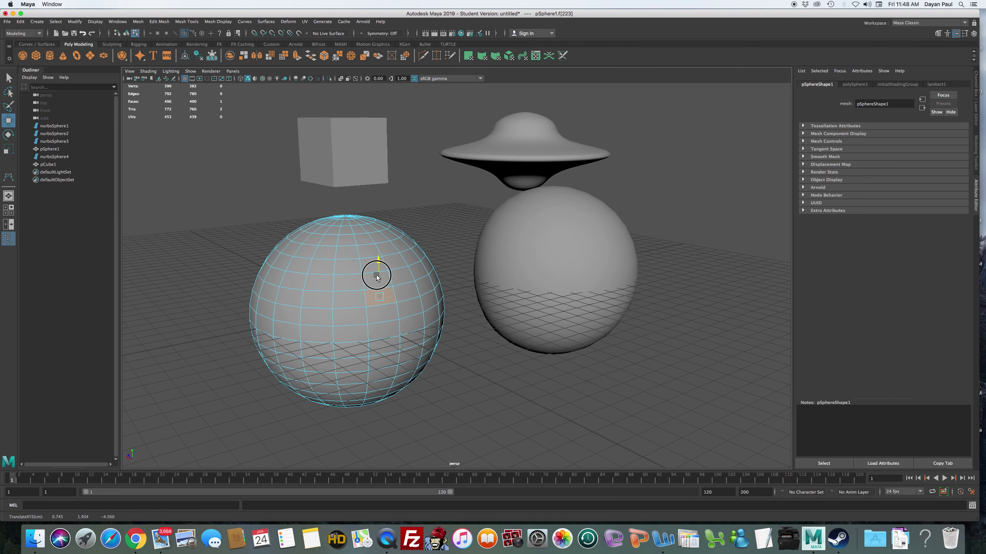
# Extend the face selection to a three-by-three block of neighbouring faces on the polygon sphere.
pyautogui.press('q')
pyautogui.keyDown('shift'); pyautogui.click(374, 282); pyautogui.keyUp('shift')
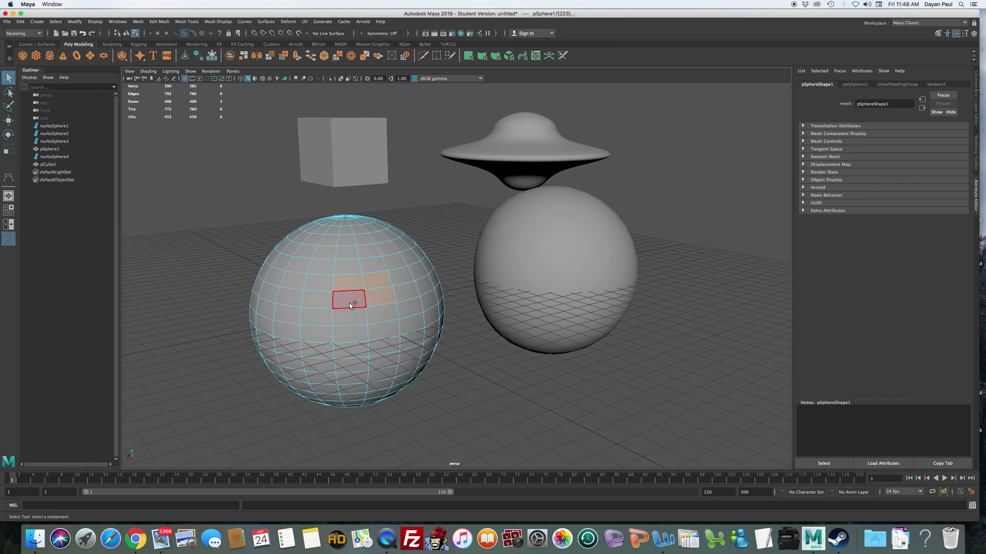
pyautogui.keyDown('shift'); pyautogui.click(347, 315); pyautogui.keyUp('shift')
pyautogui.keyDown('shift'); pyautogui.click(381, 314); pyautogui.keyUp('shift')
pyautogui.keyDown('shift'); pyautogui.click(409, 309); pyautogui.keyUp('shift')
pyautogui.keyDown('shift'); pyautogui.click(401, 295); pyautogui.keyUp('shift')
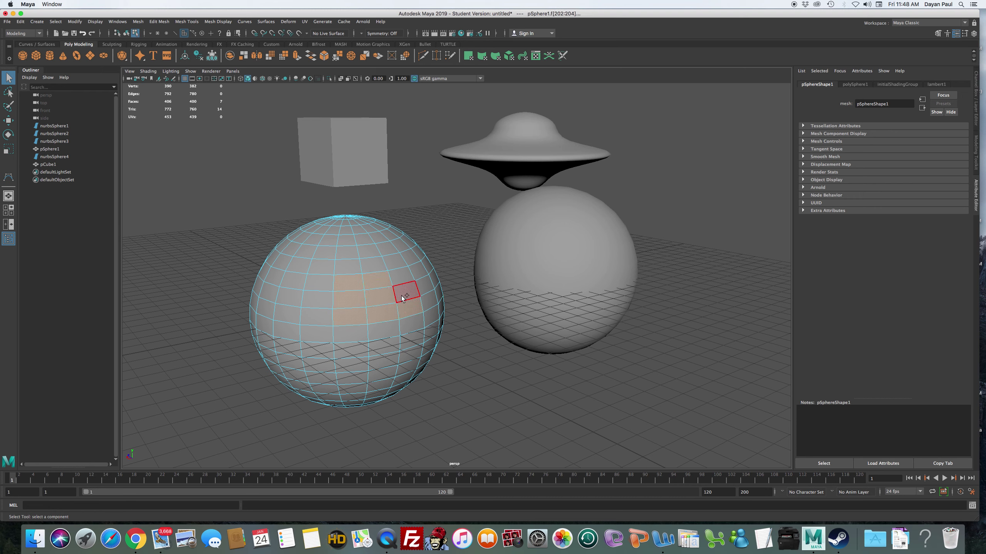
pyautogui.keyDown('shift'); pyautogui.click(402, 291); pyautogui.keyUp('shift')
# Try pulling the selected face block outward about 6.78 units along negative Z, and undo the move.
pyautogui.press('w')
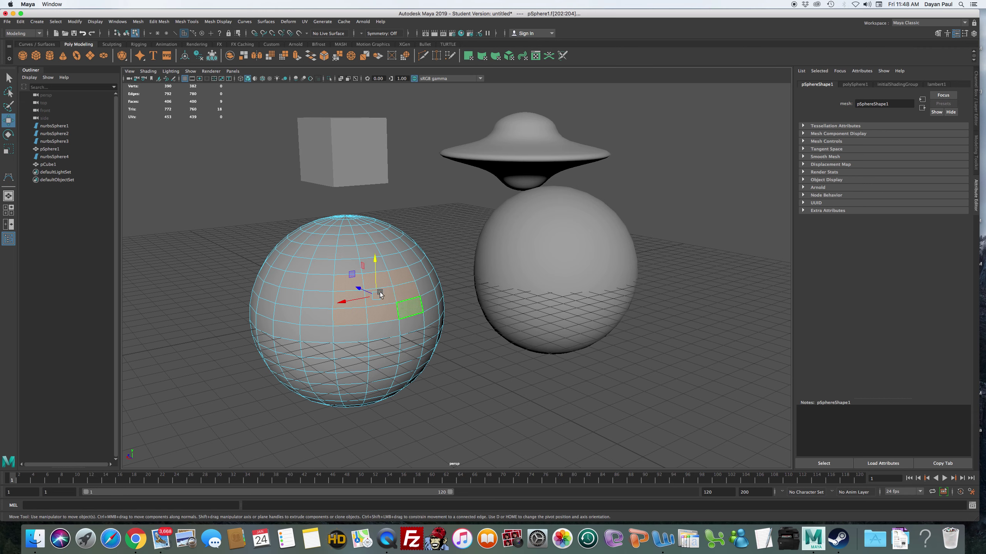
pyautogui.keyDown('shift'); pyautogui.moveTo(358, 288); pyautogui.dragTo(382, 318); pyautogui.keyUp('shift')
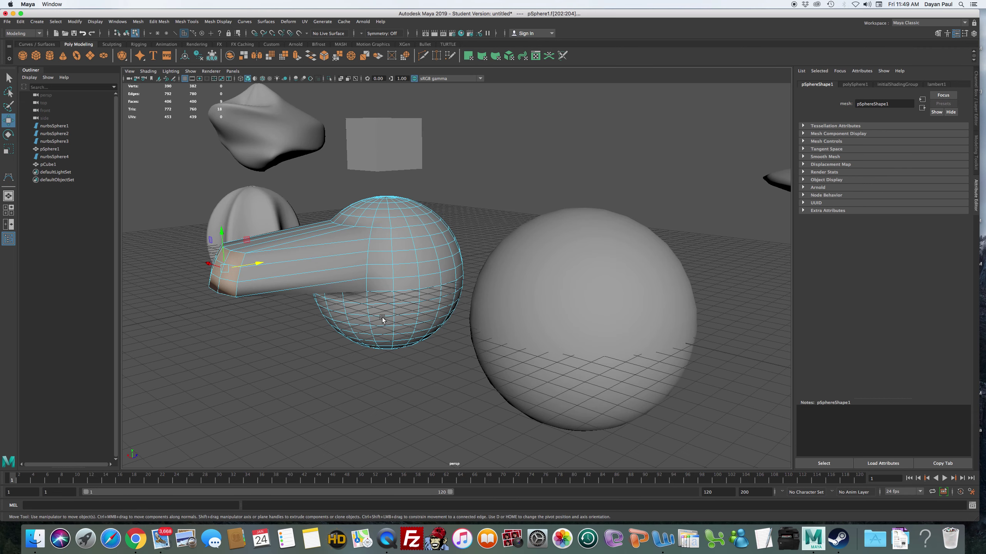
pyautogui.hotkey('ctrl', 'z')
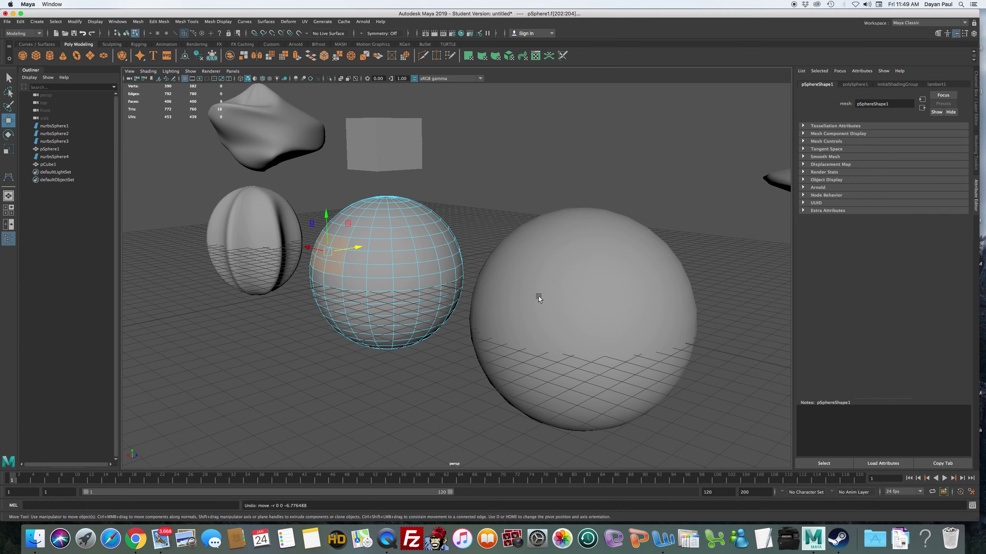
pyautogui.keyDown('alt'); pyautogui.moveTo(321, 331); pyautogui.dragTo(398, 326); pyautogui.keyUp('alt')
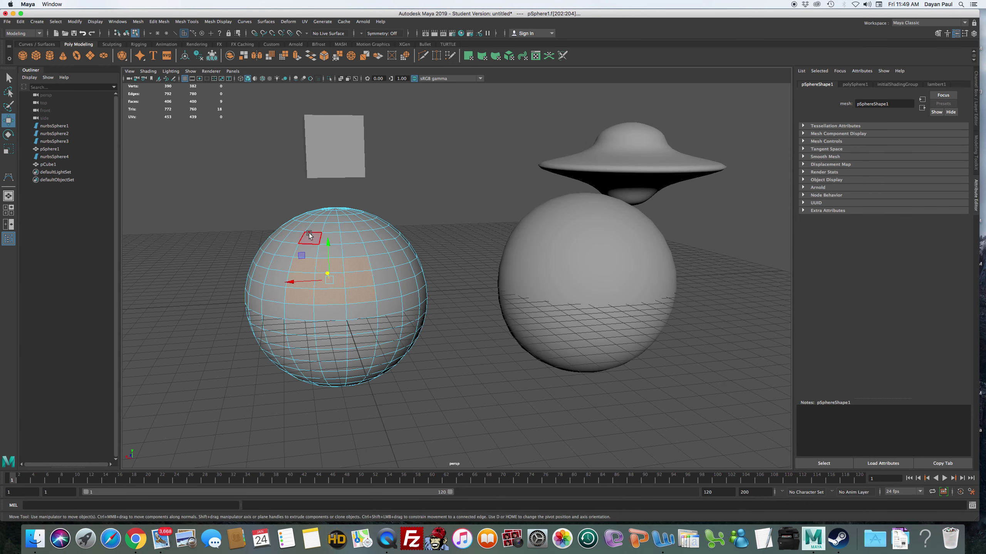